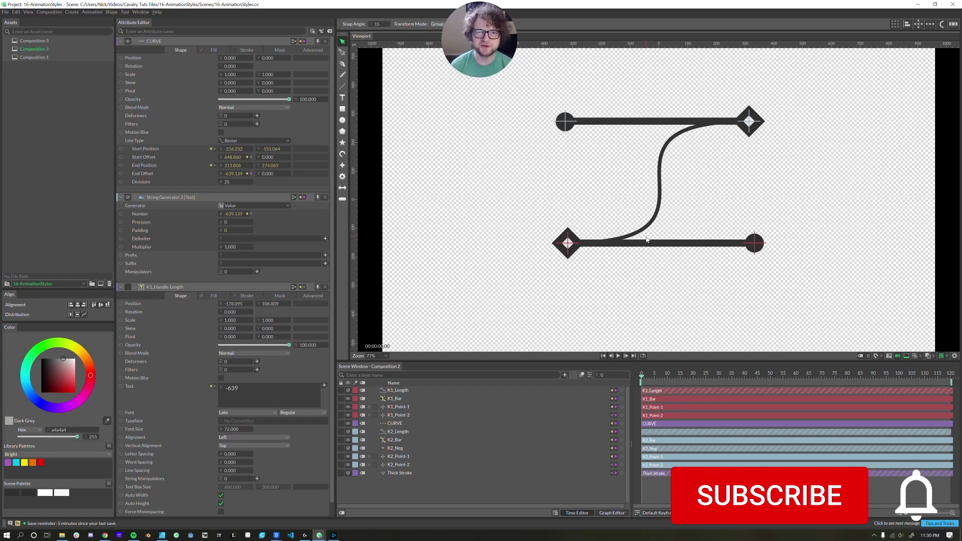
Slide the top-left and lower-right handles along their bars, then move the top keyframe's handle.
drag(565, 122, 566, 162)
drag(756, 249, 810, 145)
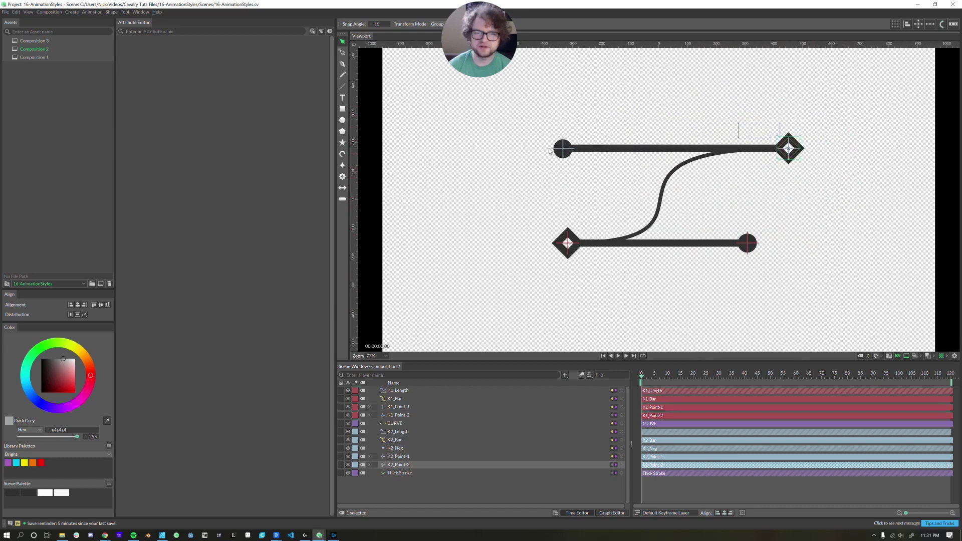
drag(566, 157, 709, 158)
Undo the top bar move, select CURVE, then draw and undo a diagonal test line.
key(ctrl+z)
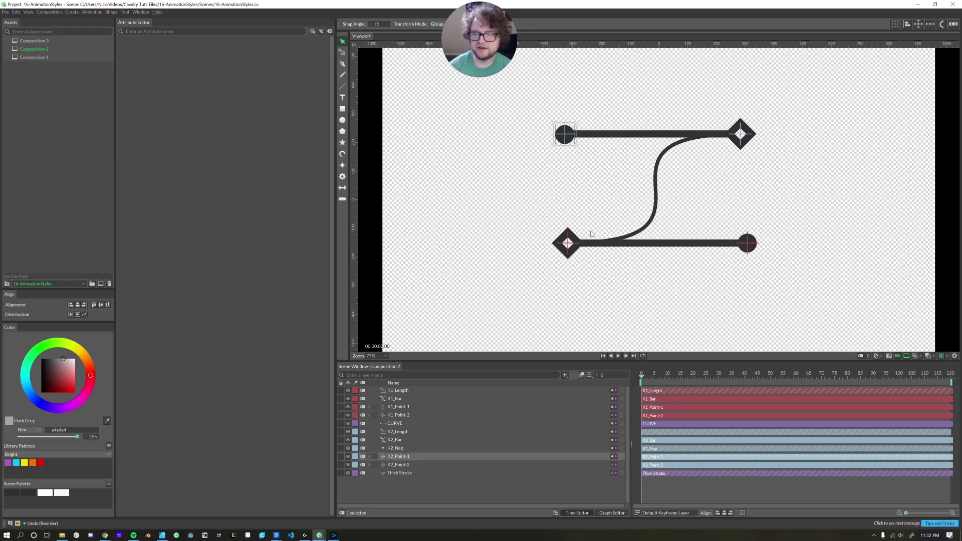
click(411, 423)
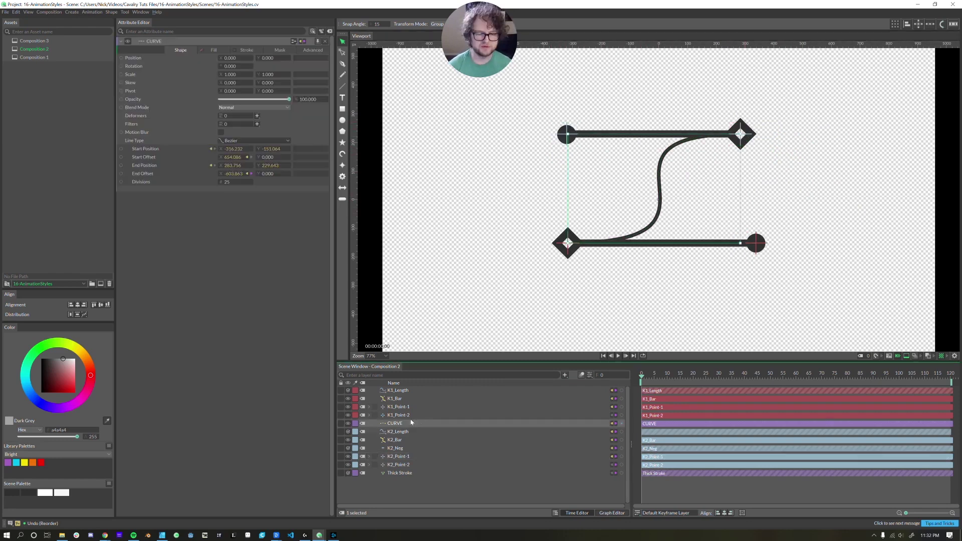
click(342, 88)
drag(409, 88, 540, 217)
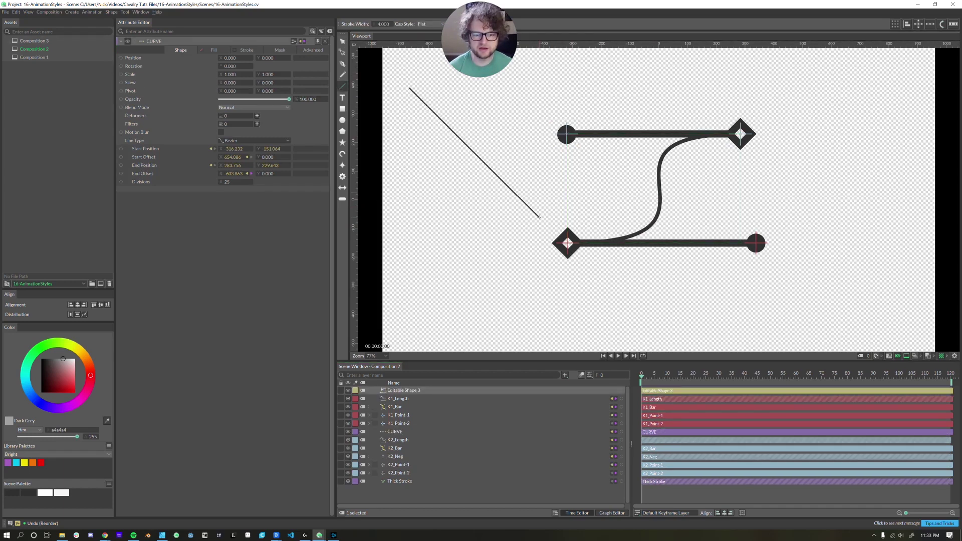
key(ctrl+z)
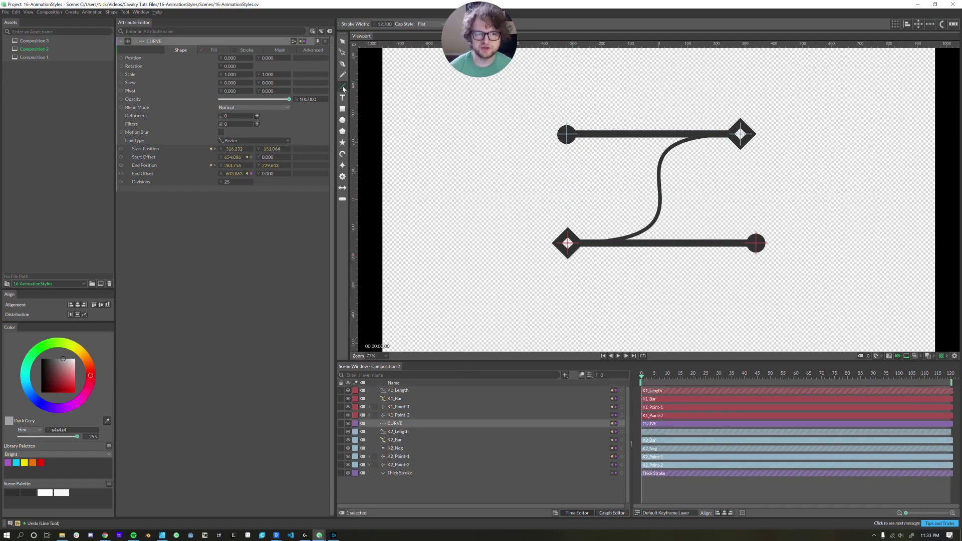
Add a default Basic Line 4 at the centre, then undo it.
click(343, 87)
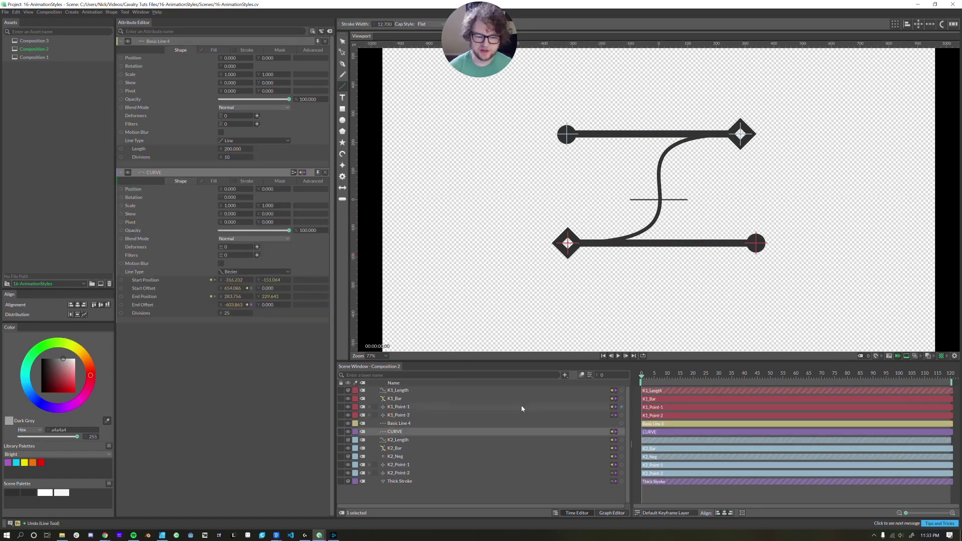
click(385, 424)
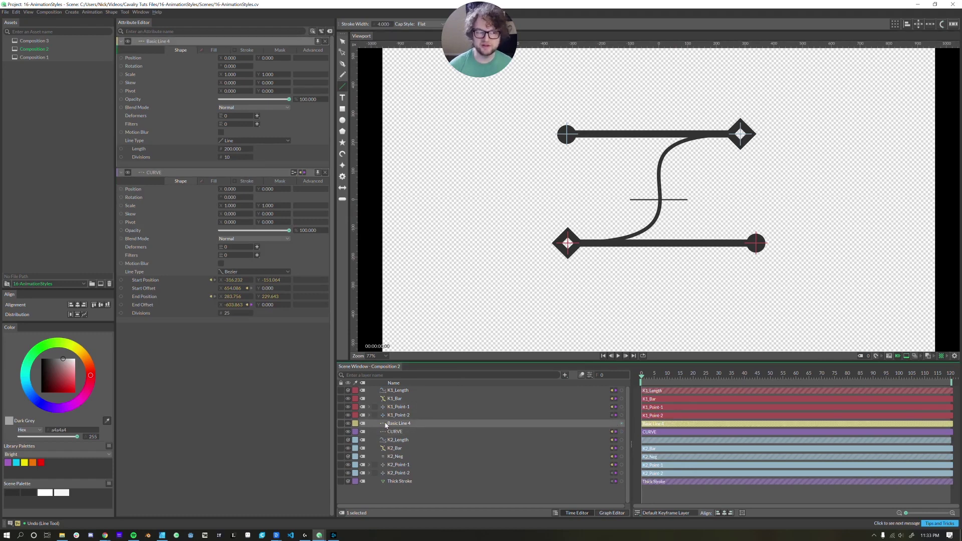
key(ctrl+z)
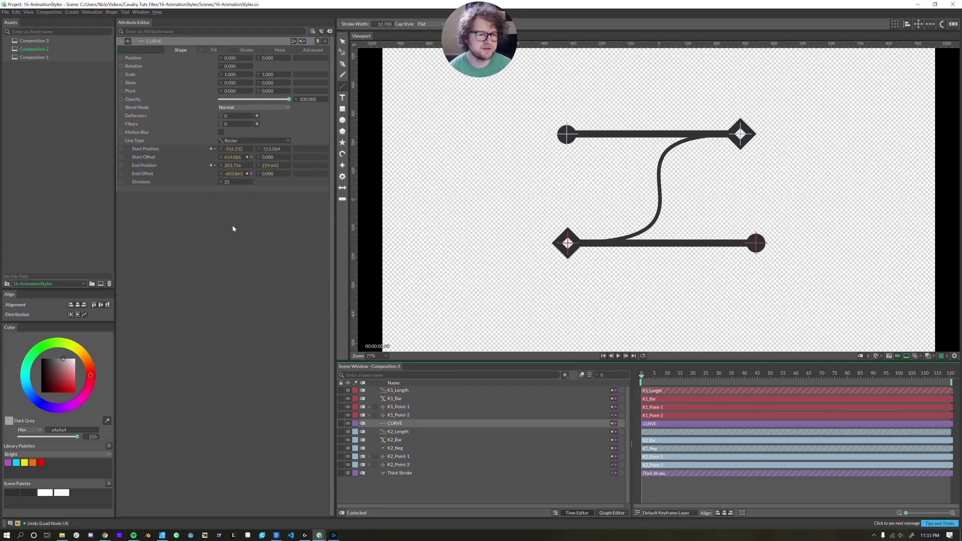
click(245, 141)
click(233, 144)
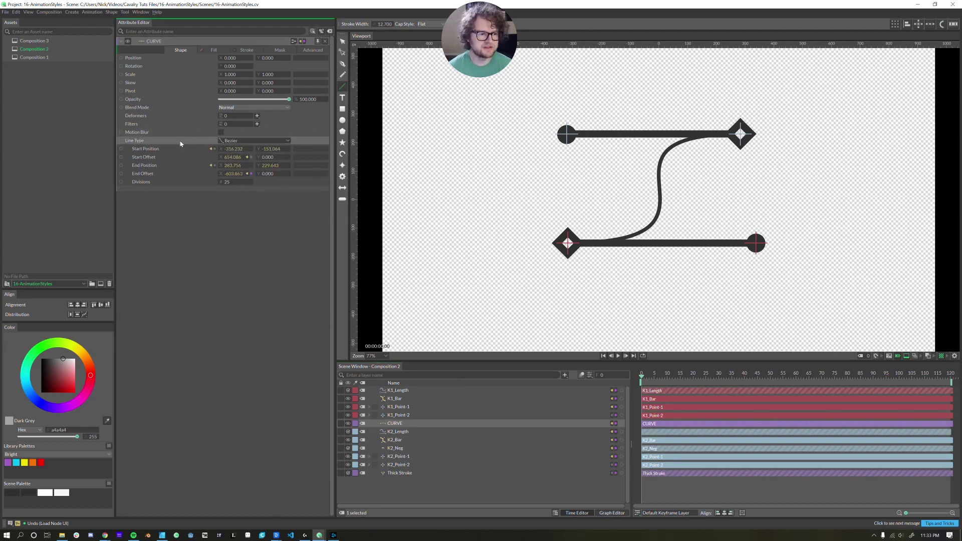
click(246, 141)
click(243, 157)
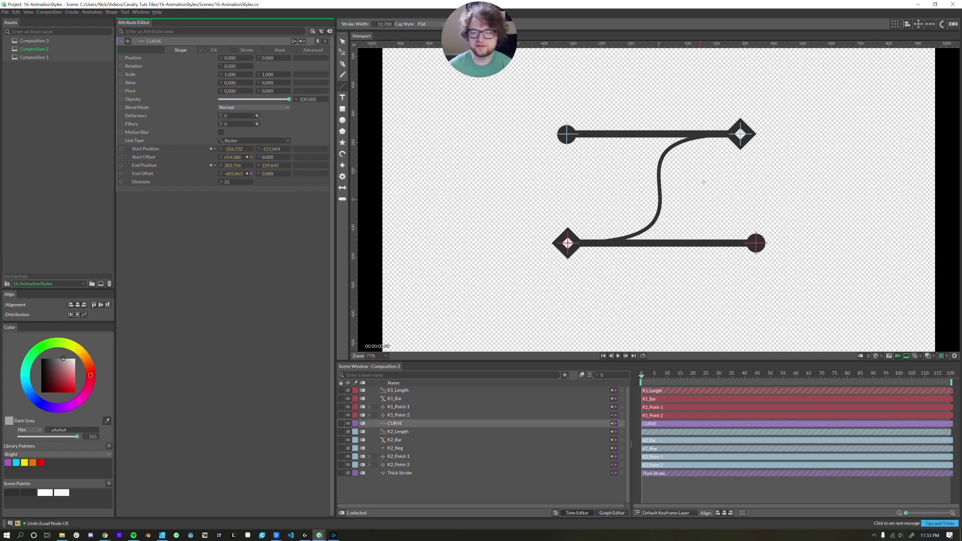
double_click(267, 157)
text(58)
key(Return)
drag(270, 157, 191, 159)
drag(131, 181, 205, 166)
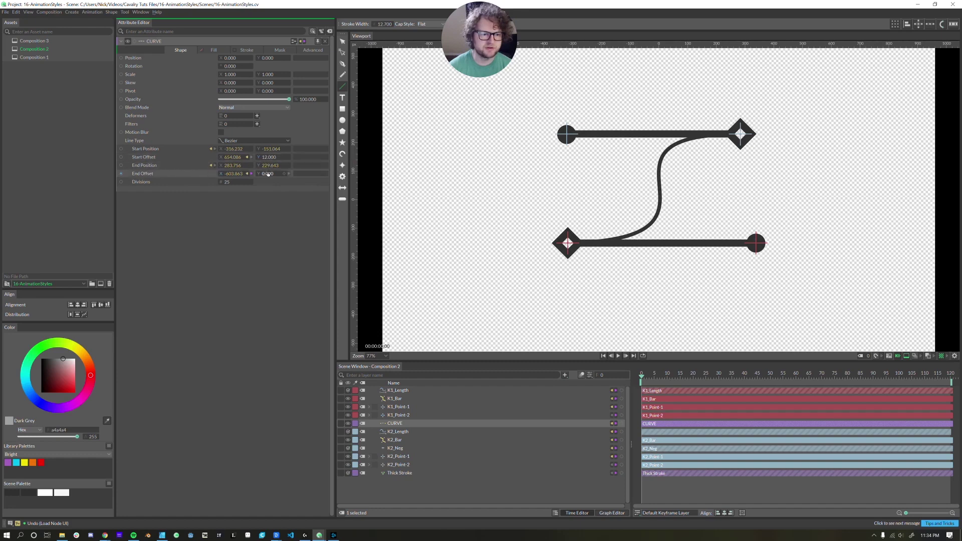
drag(270, 173, 370, 190)
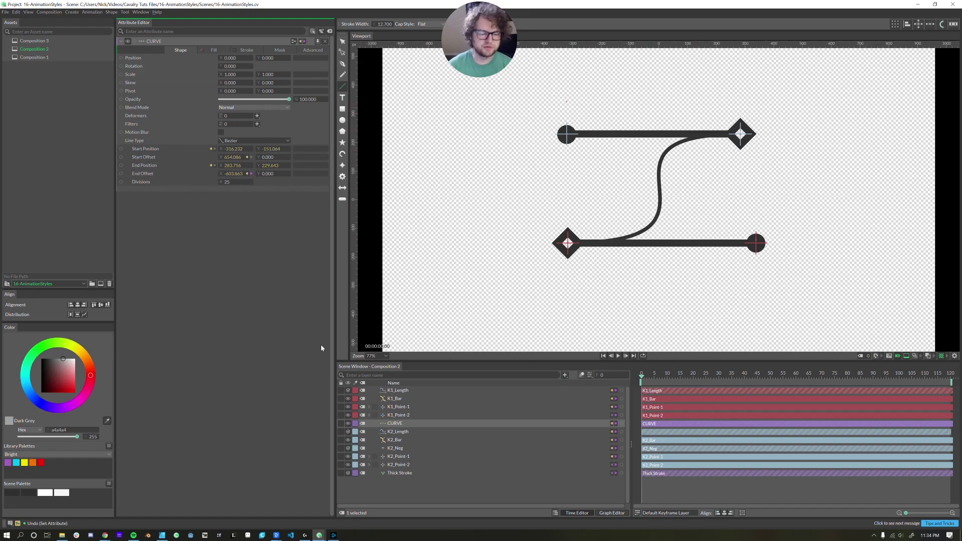
Select Thick Stroke, check CURVE's Start/End Position links, and select K2_Point-2 and K1_Point-2.
click(395, 475)
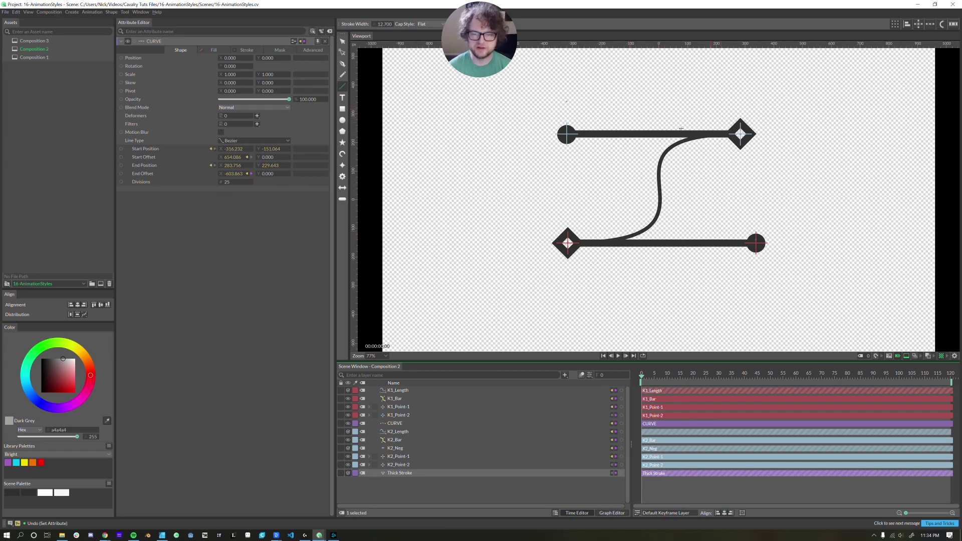
mouse_move(250, 151)
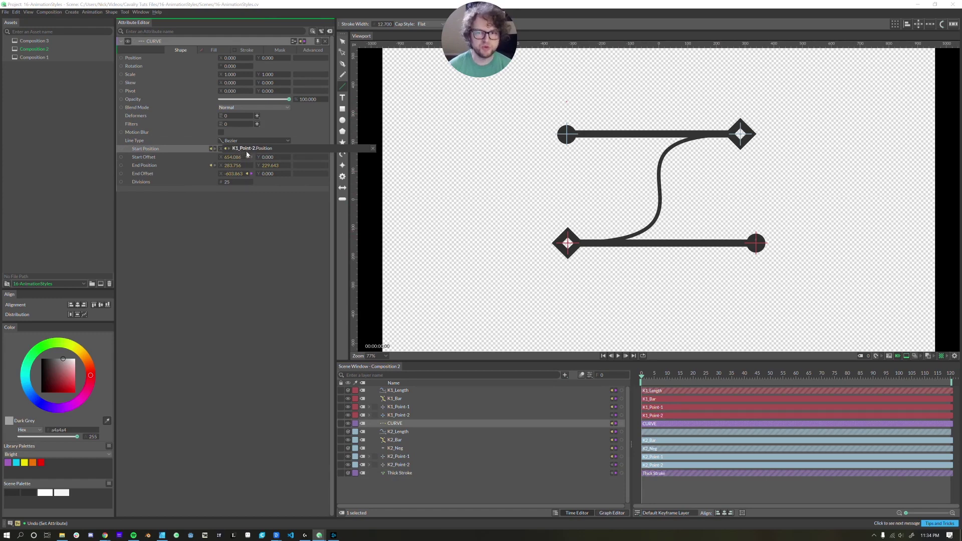
mouse_move(211, 166)
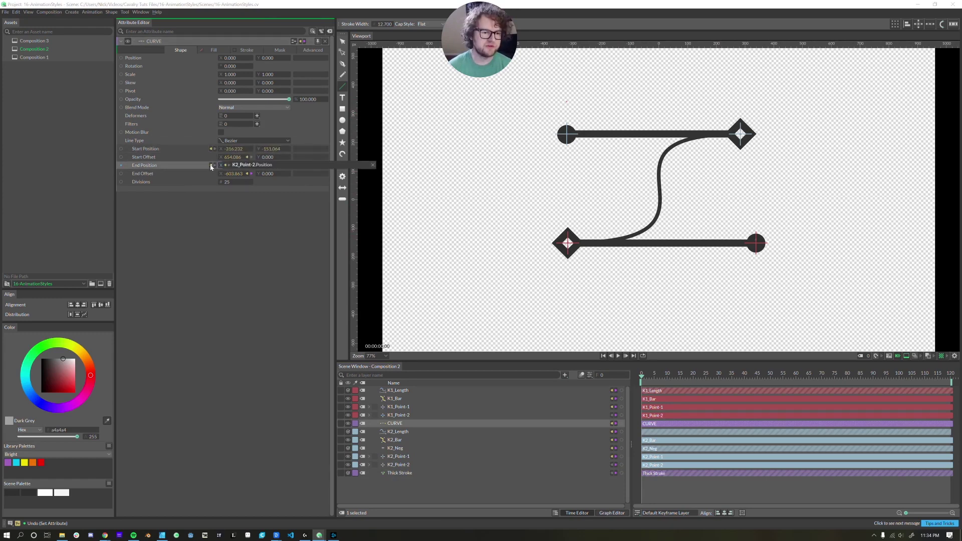
click(396, 465)
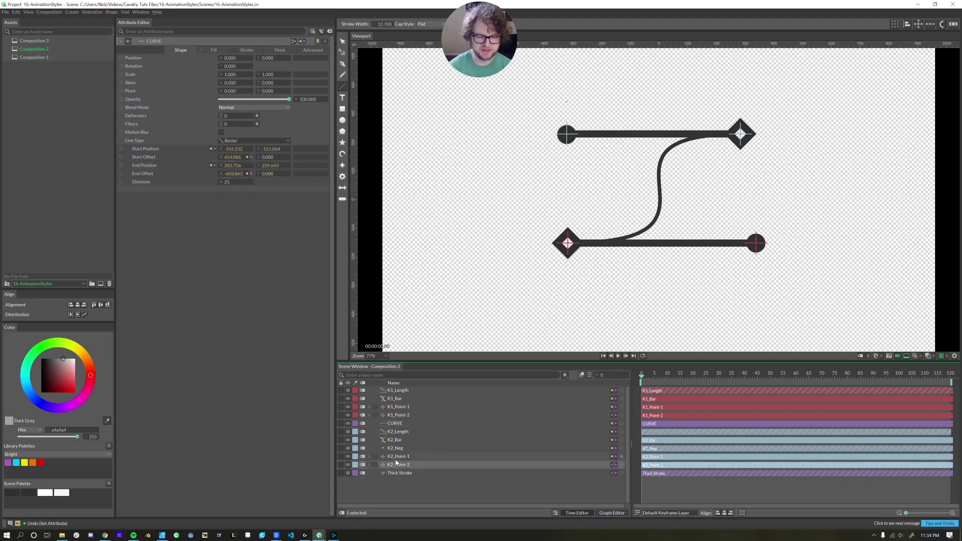
click(403, 415)
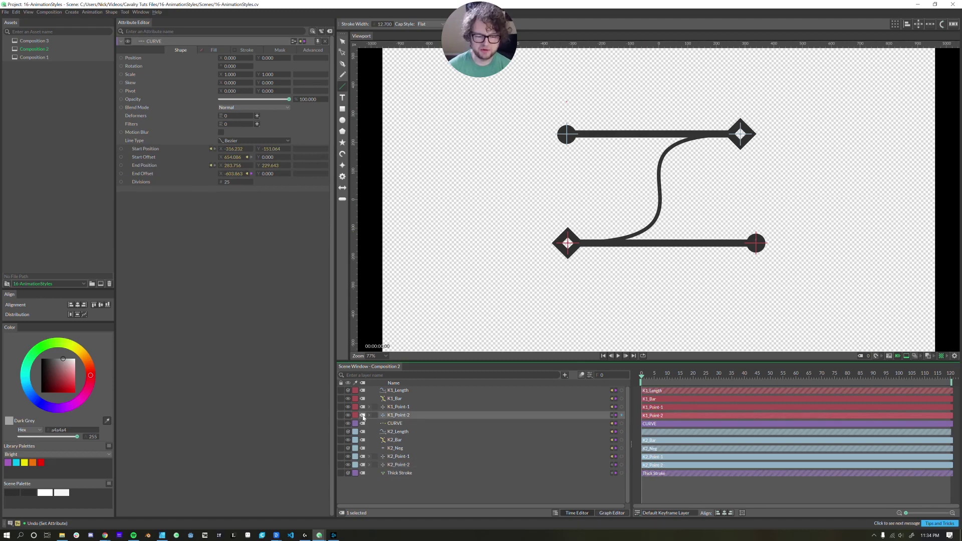
Expand K1_Point-2 and K2_Point-2 to reveal their child layers.
click(369, 415)
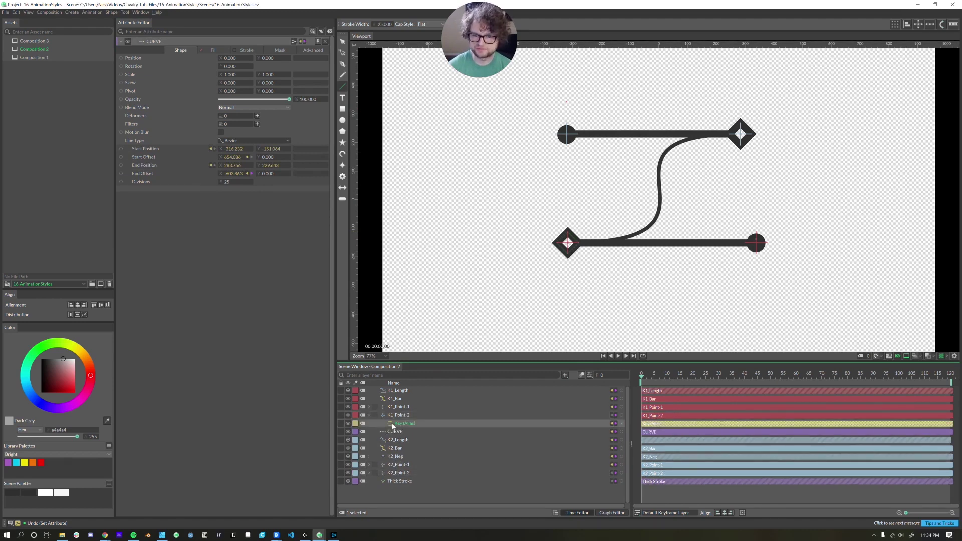
click(369, 473)
click(395, 466)
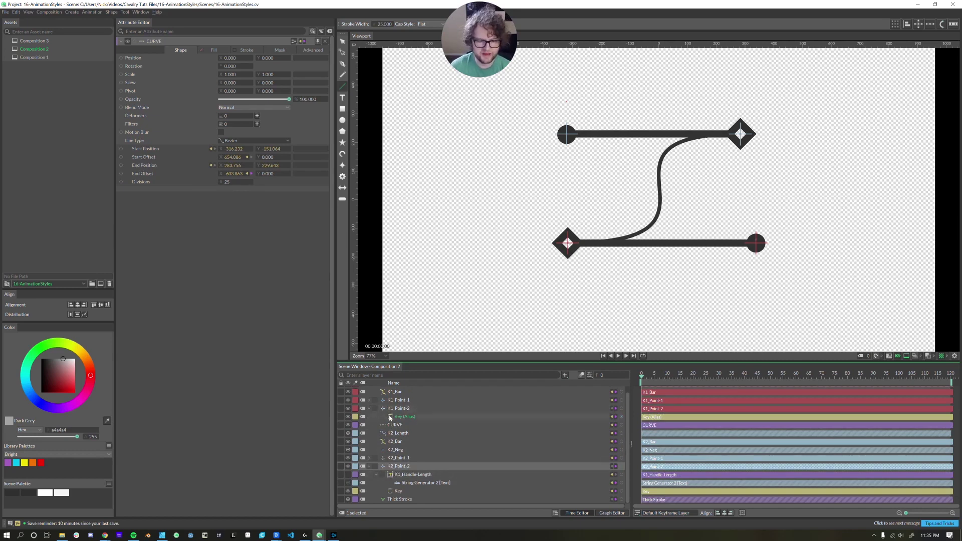
Select the Key layer, trial a larger Size, and revert it to 54 by 54.
click(391, 492)
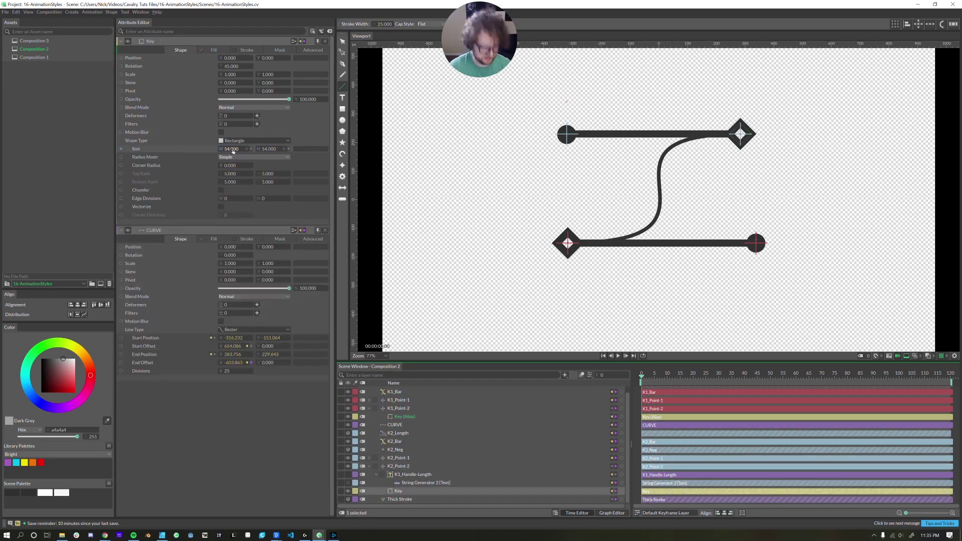
drag(233, 150, 315, 156)
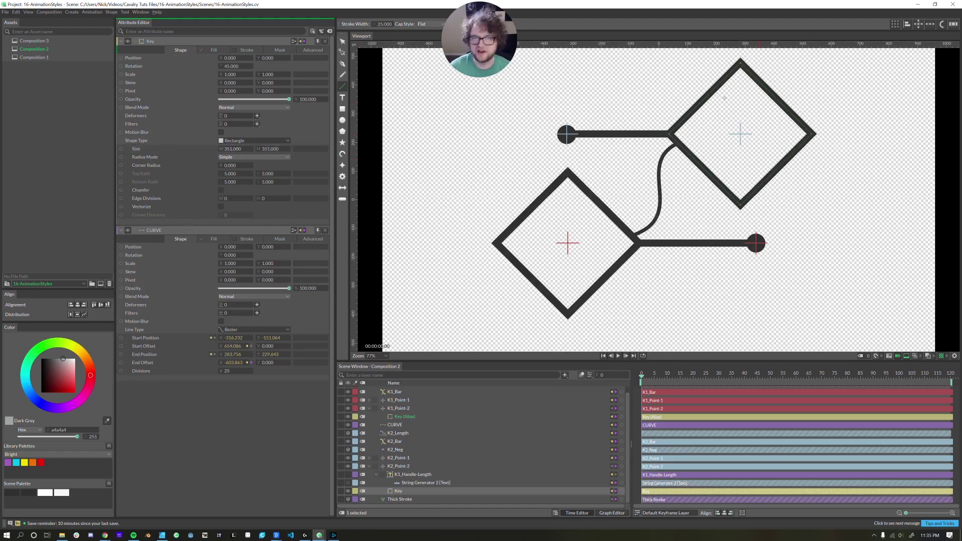
key(ctrl+z)
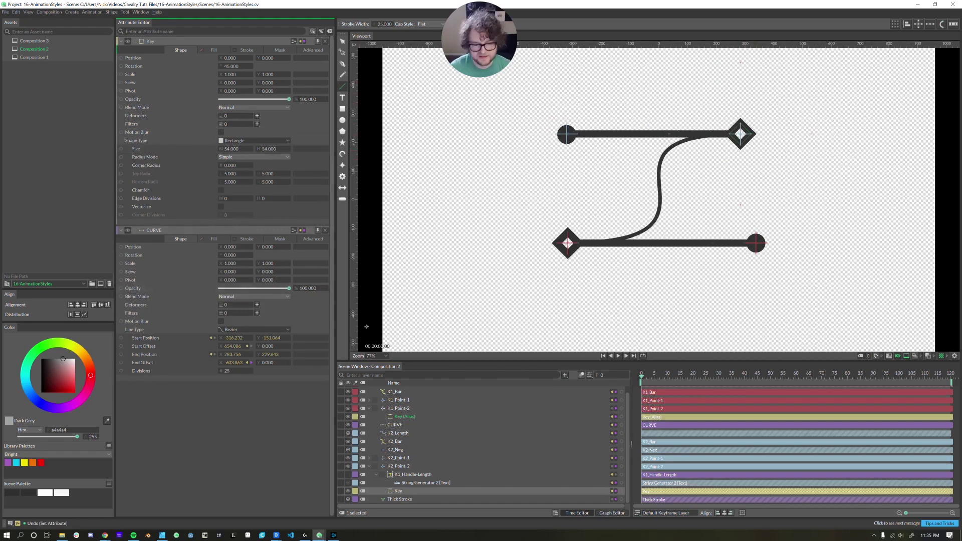
click(389, 491)
right_click(396, 493)
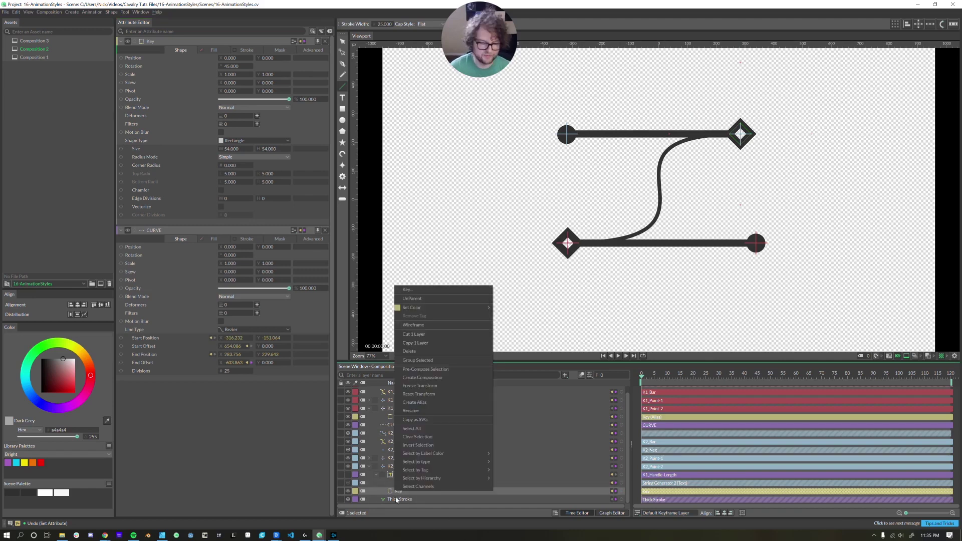
click(421, 403)
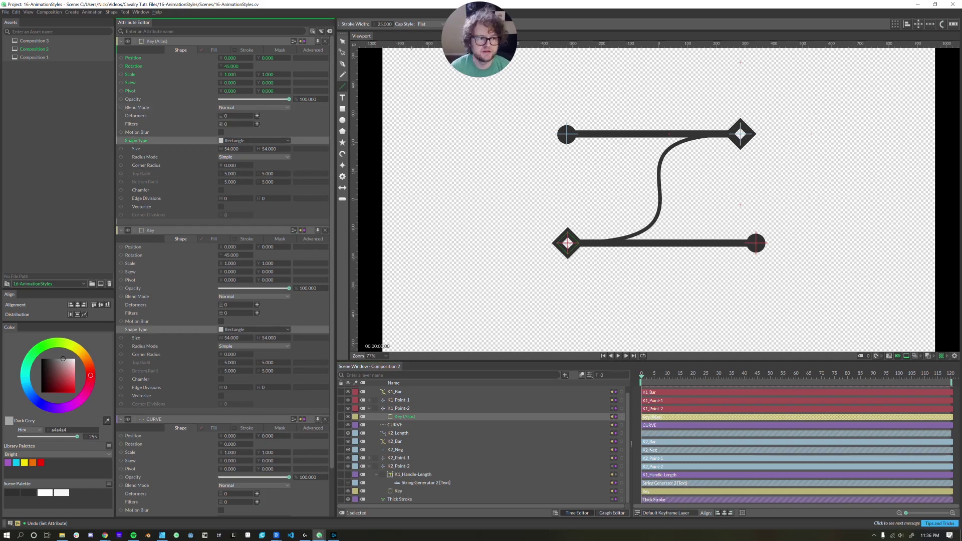
right_click(146, 144)
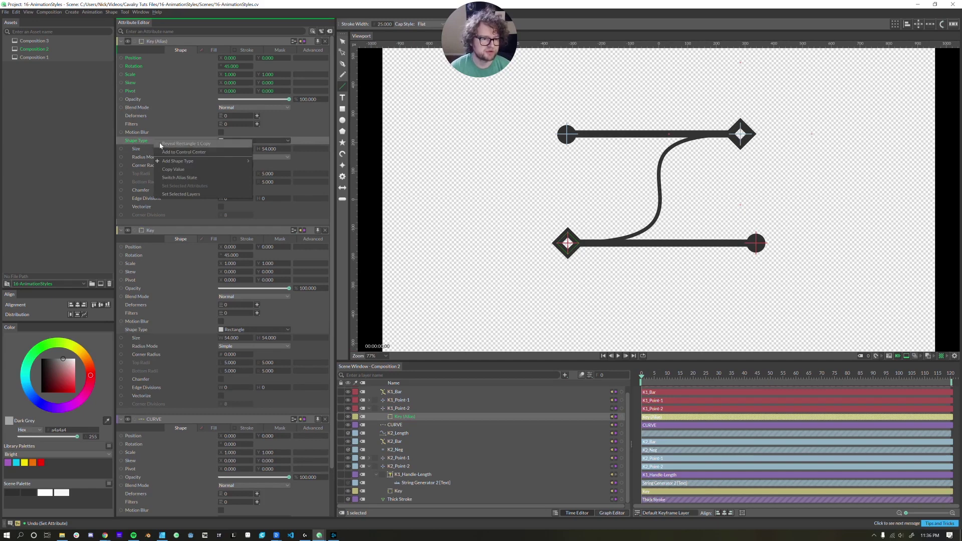
click(173, 179)
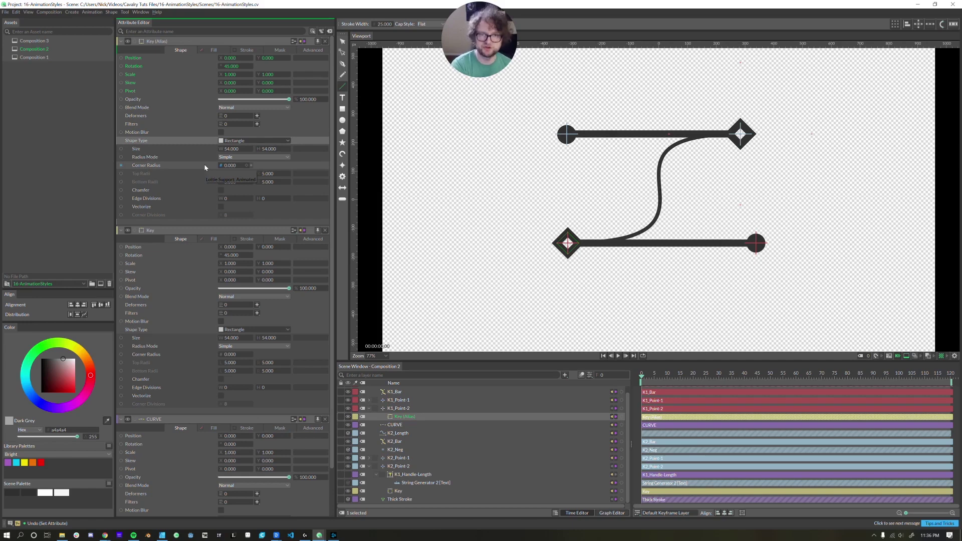
key(ctrl+z)
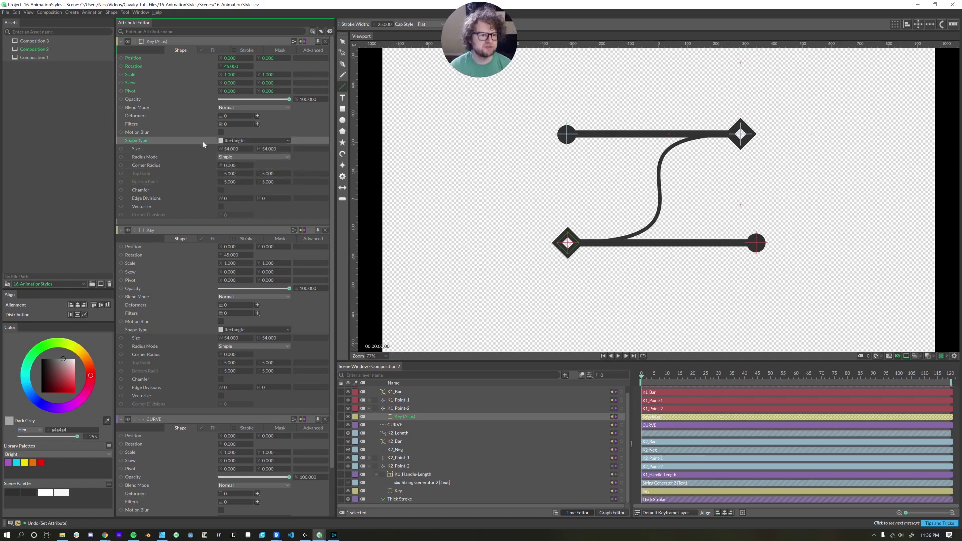
right_click(164, 58)
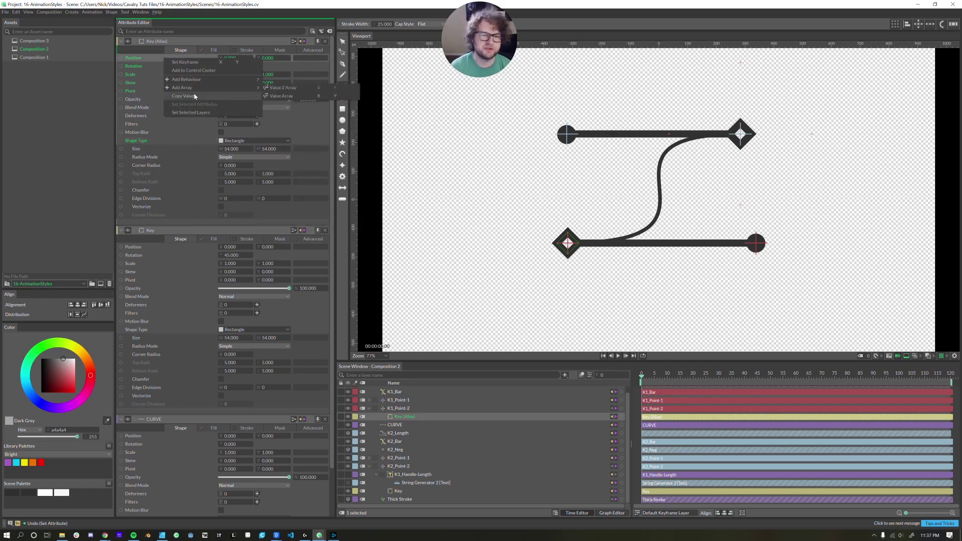
right_click(143, 82)
right_click(133, 91)
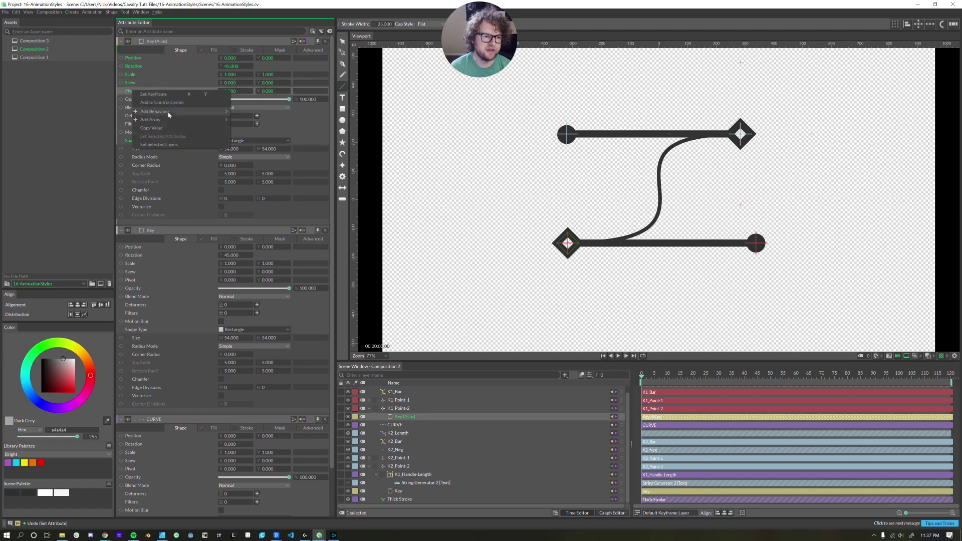
right_click(153, 68)
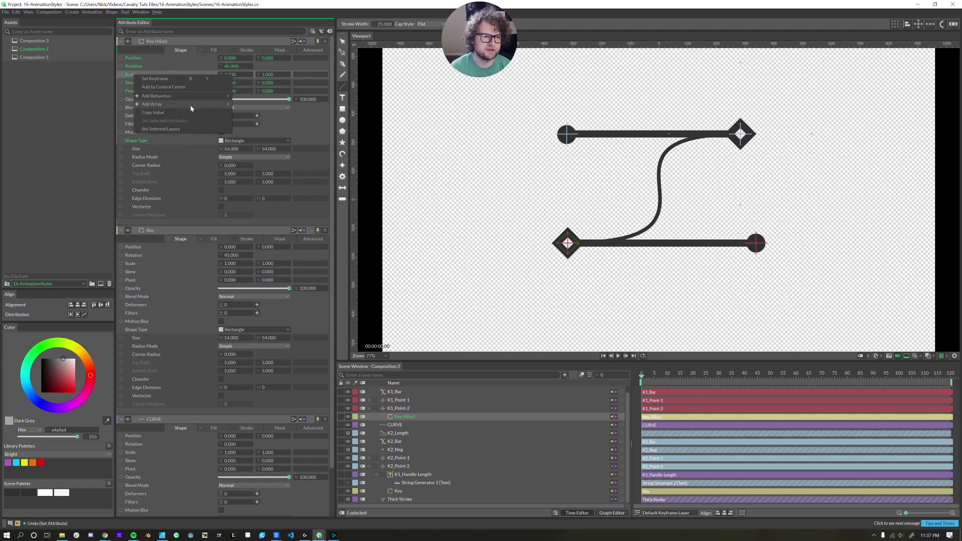
click(372, 398)
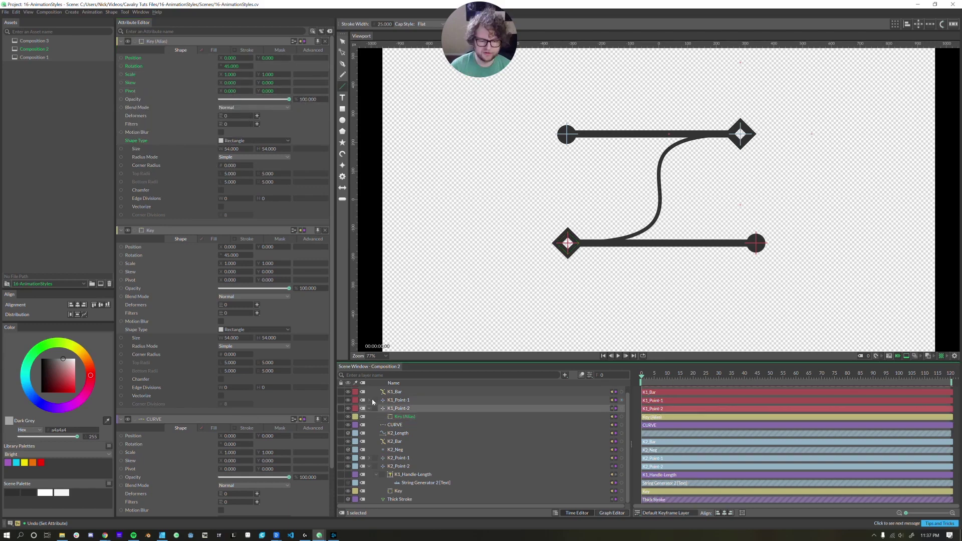
Expand K1_Point-1 and K2_Point-1, select Ellipse Shape 1, then select K1_Point-1 with K1_Point-2.
click(369, 400)
click(369, 466)
click(393, 475)
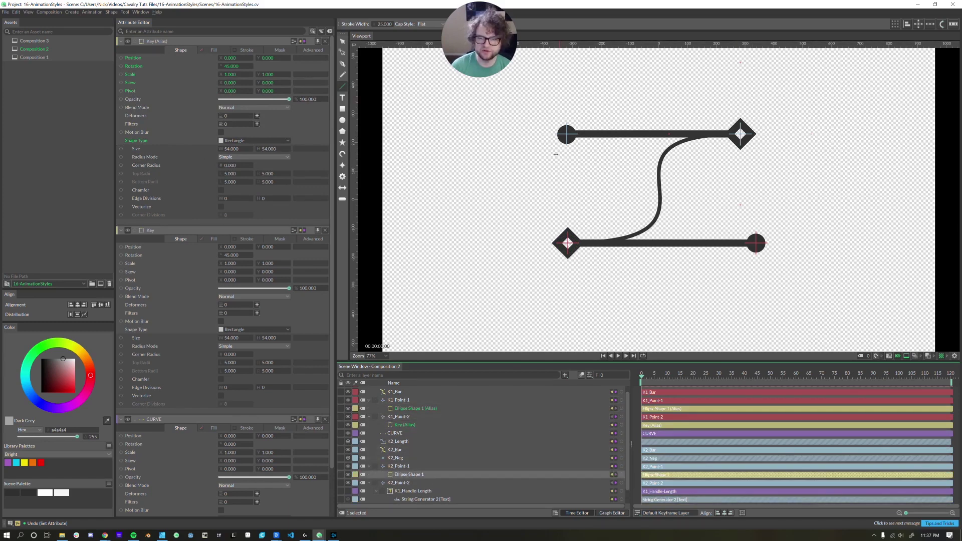
click(400, 408)
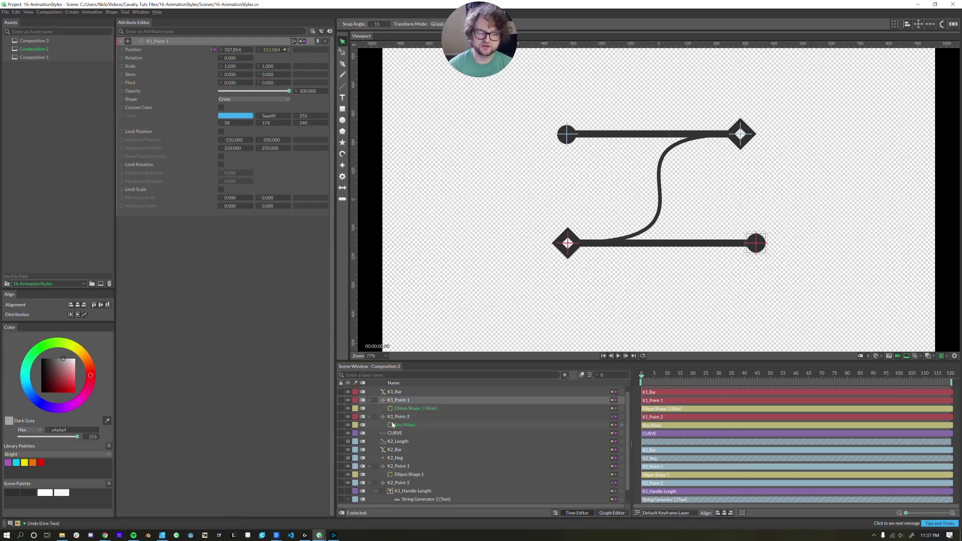
ctrl+click(397, 416)
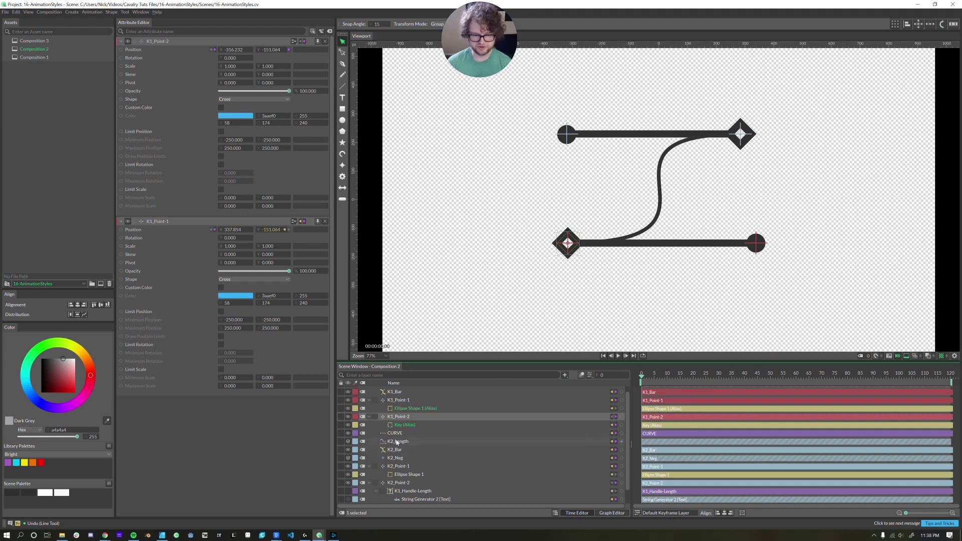
Collapse the K1 points, show K1_Handle-Length, and slide the top-left handle until it reads -616.
click(369, 400)
click(369, 409)
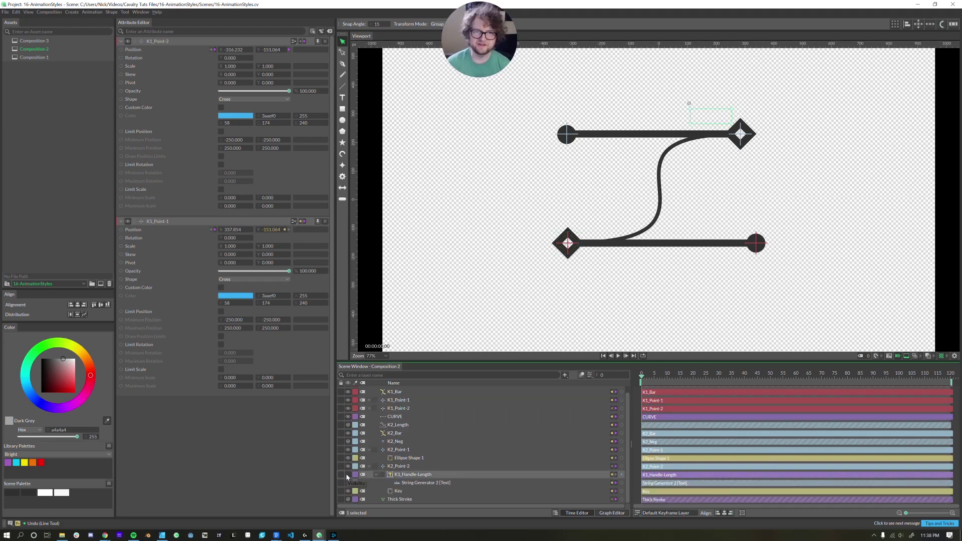
click(348, 475)
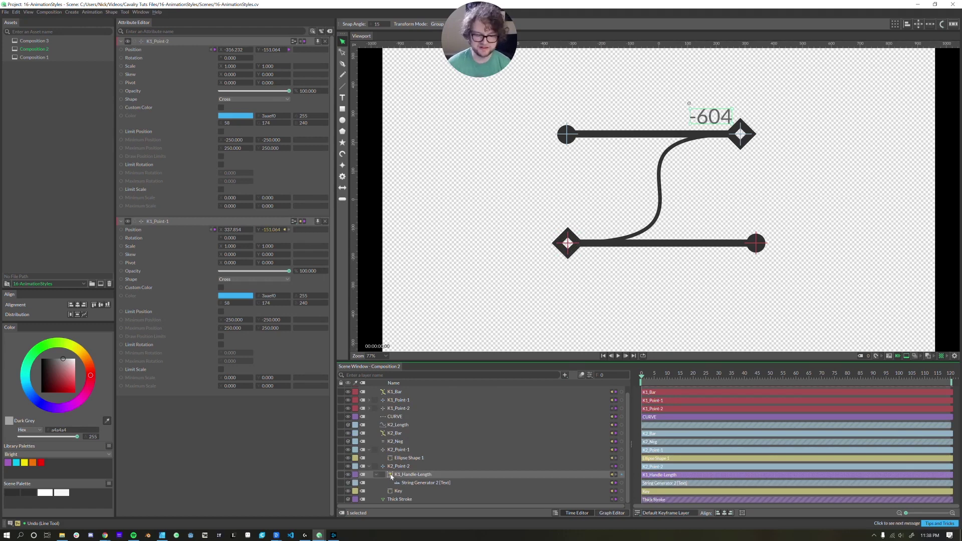
mouse_move(567, 134)
mouse_down()
mouse_move(759, 143)
mouse_move(554, 149)
mouse_move(567, 151)
mouse_up()
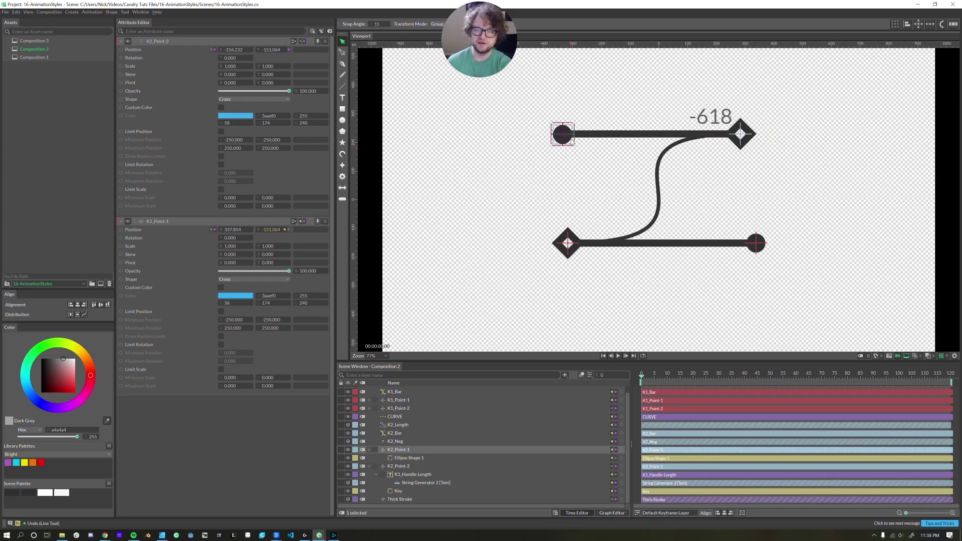
drag(572, 142, 573, 142)
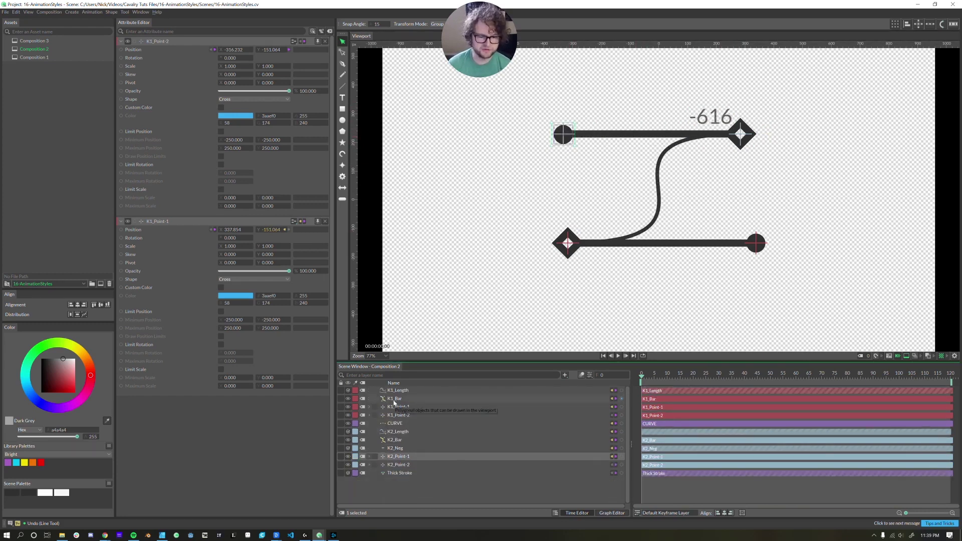
Inspect K2_Bar and K1_Bar, then add a Points To Curve layer via a 'curv' search.
click(393, 399)
click(393, 441)
click(382, 399)
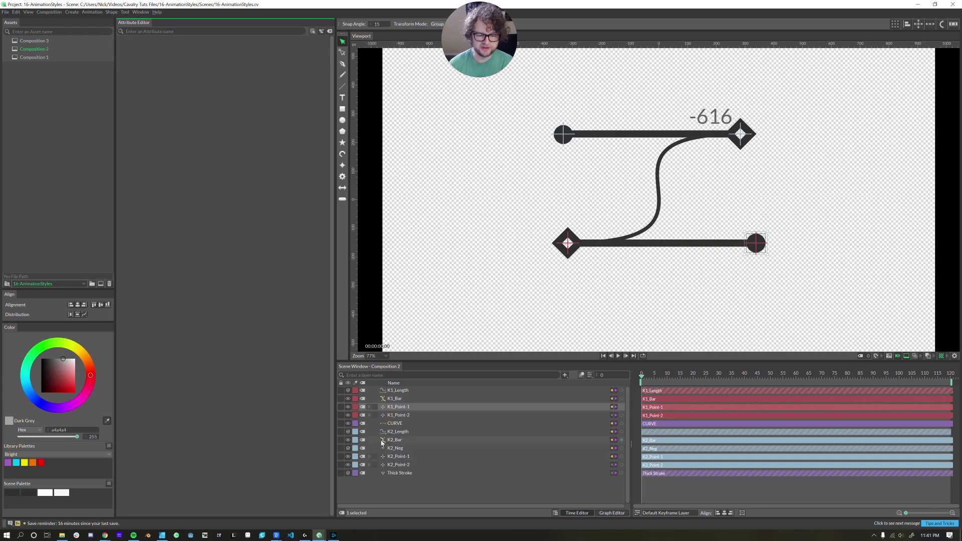
click(410, 492)
key(Tab)
text(curv)
key(Down)
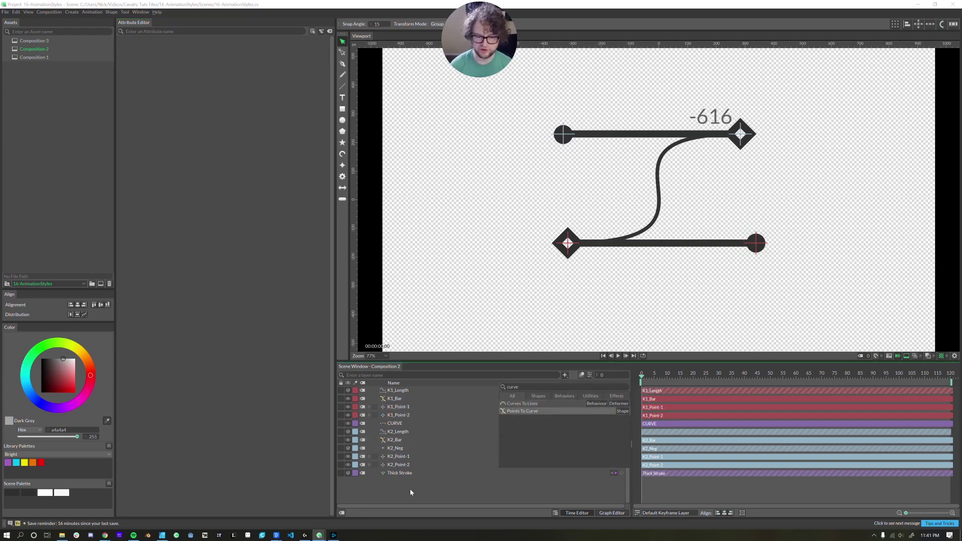
key(Return)
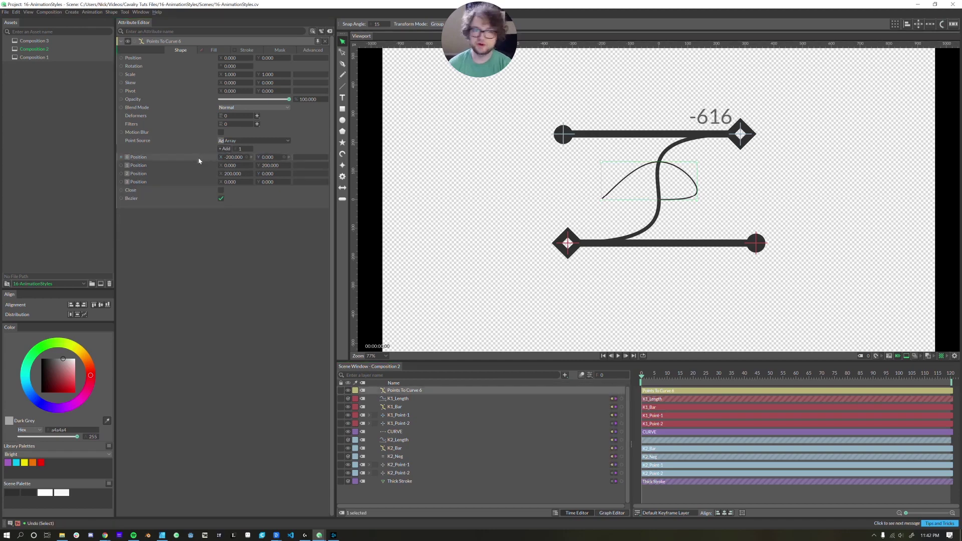
Toggle Bezier off and back on, and hide then show K1_Bar.
click(221, 198)
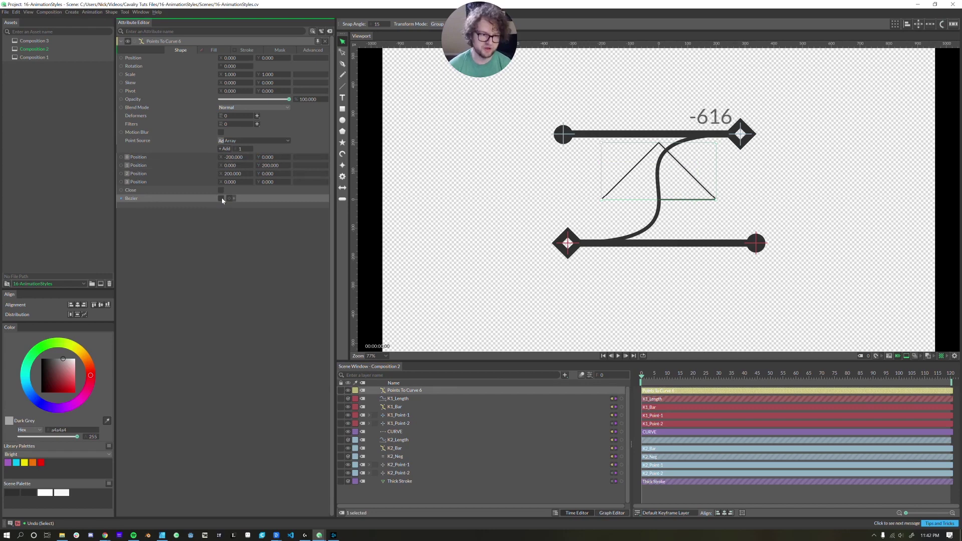
click(221, 198)
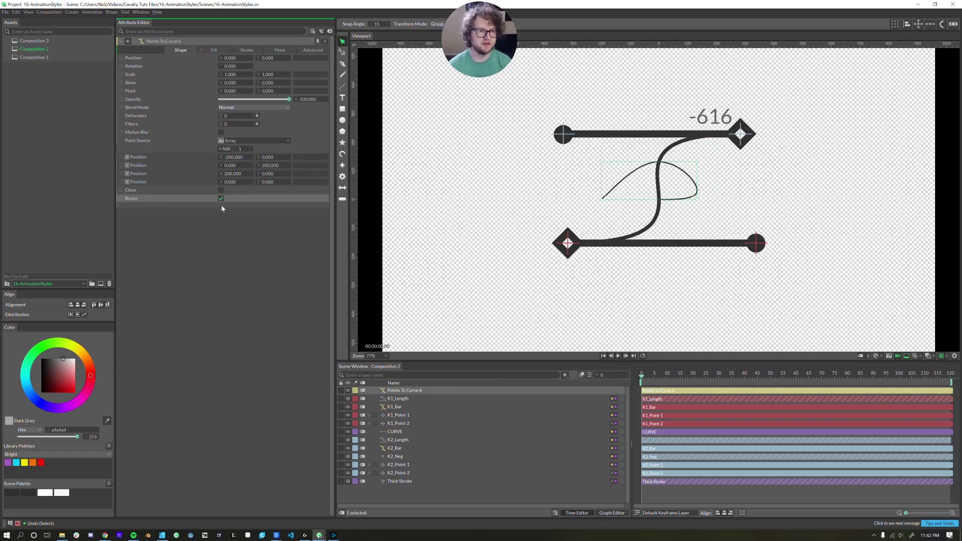
click(348, 408)
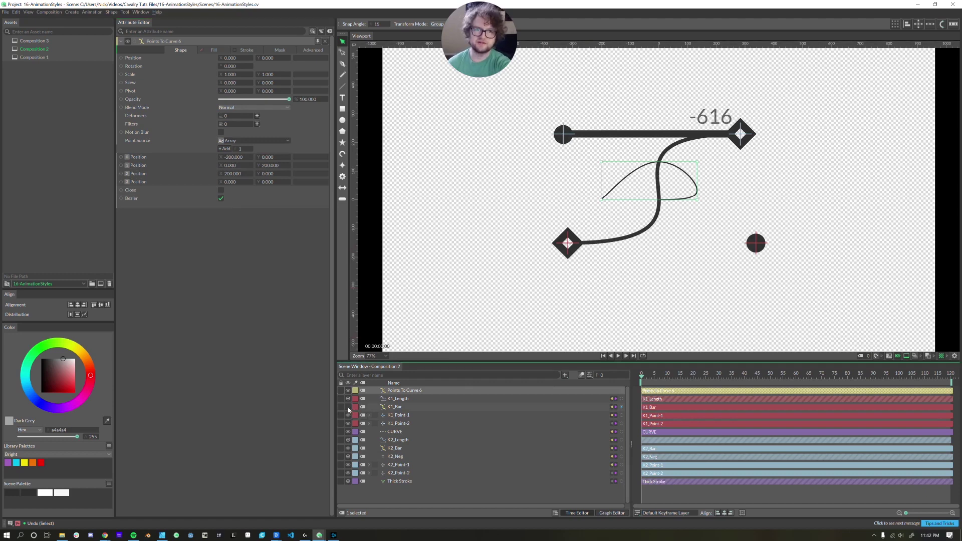
click(348, 408)
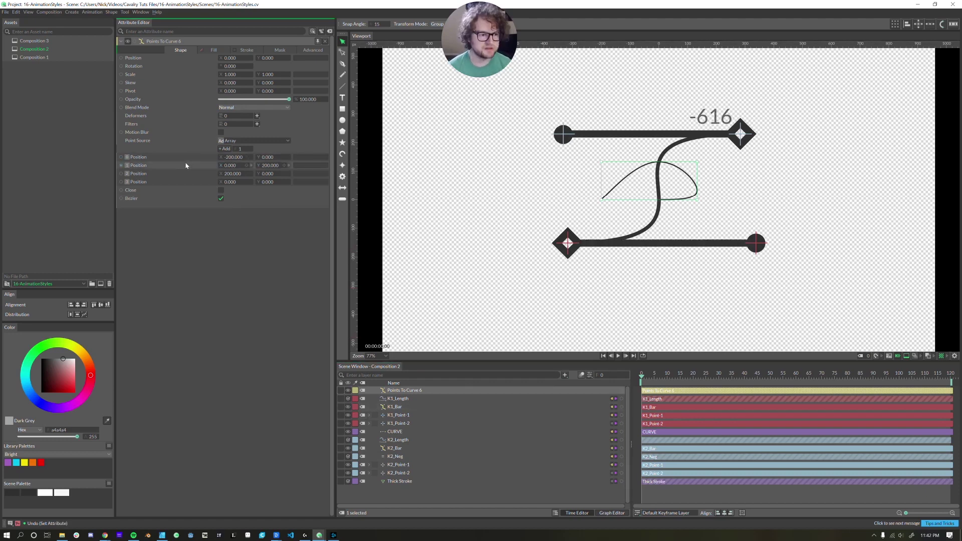
Delete and restore the first Position point, then remove the Points To Curve layer.
right_click(186, 165)
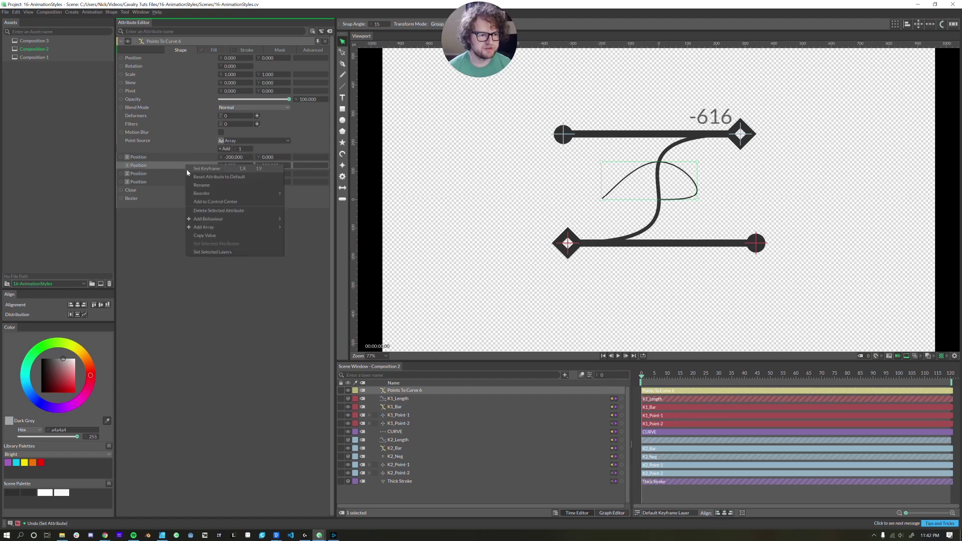
click(218, 210)
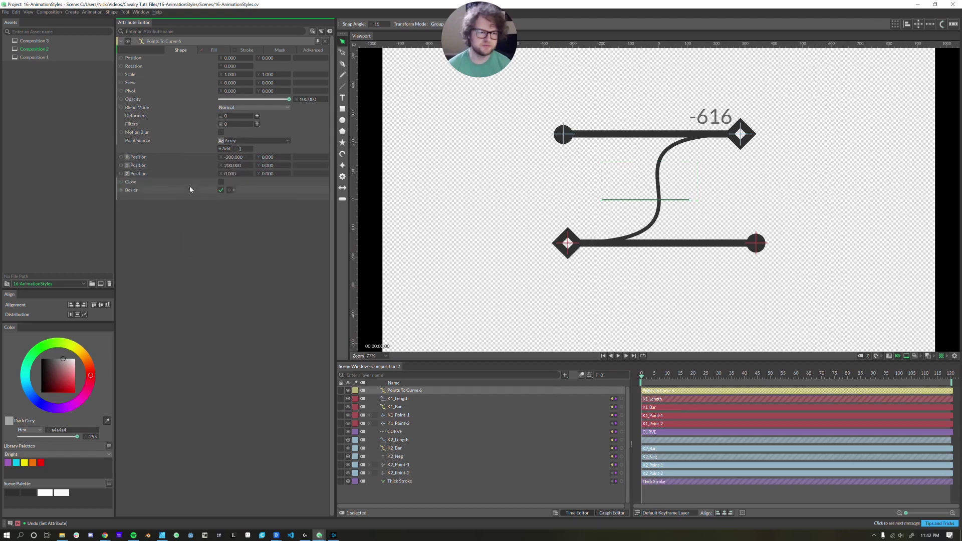
key(ctrl+z)
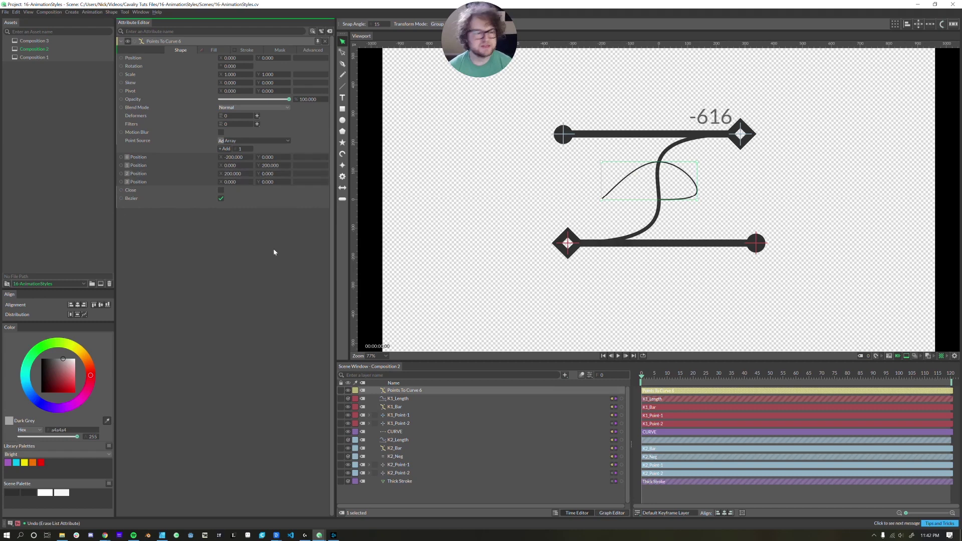
key(Delete)
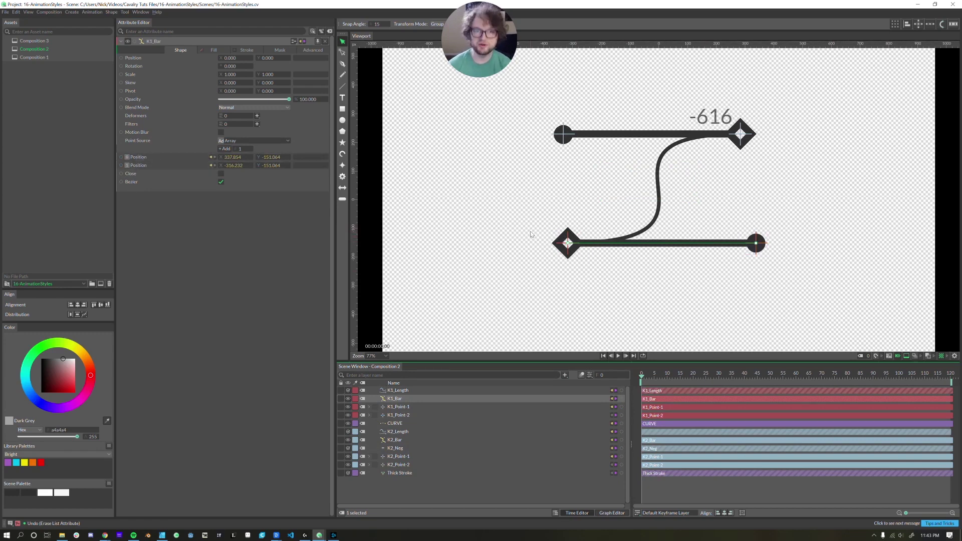
Check the first Position point's driver, toggle K1_Bar's visibility twice, and enable a Key mask option.
click(246, 165)
click(236, 254)
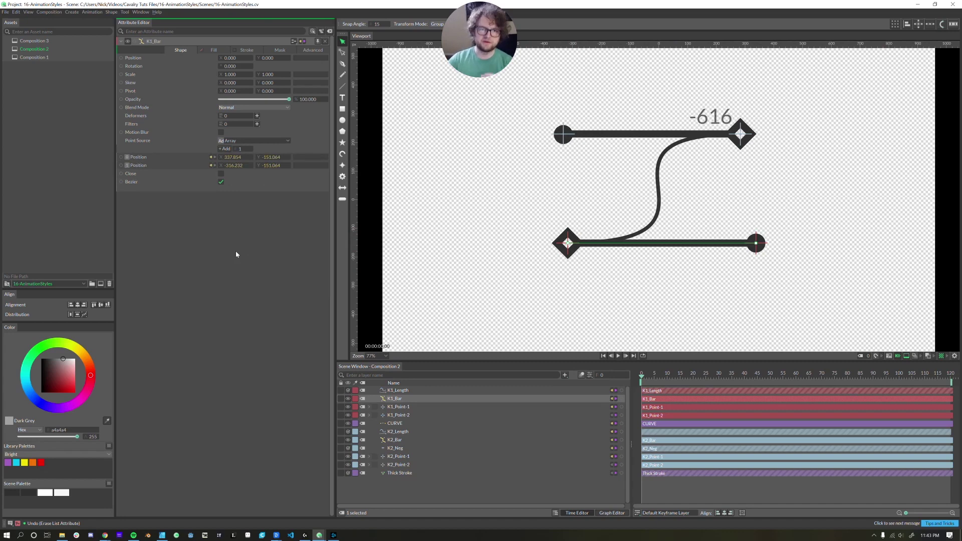
click(348, 398)
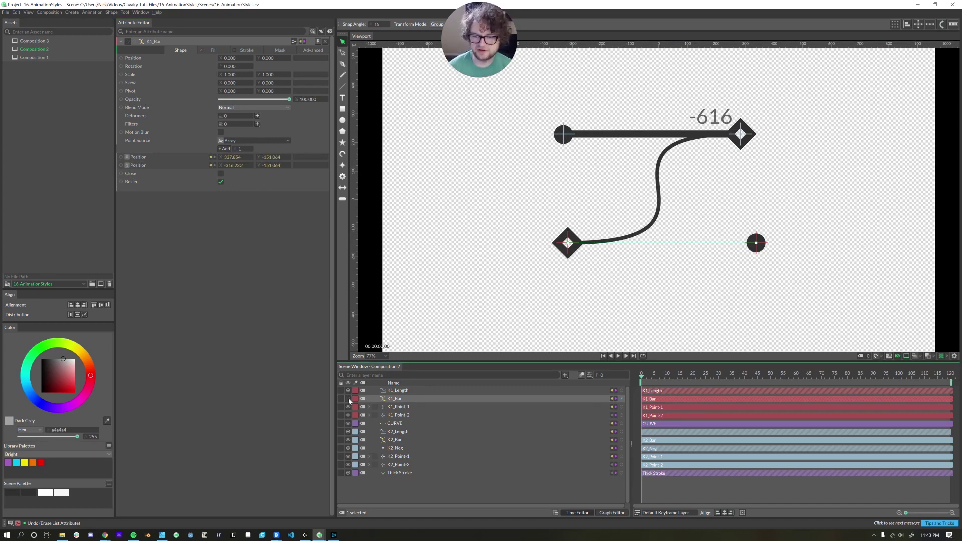
click(347, 398)
click(347, 398)
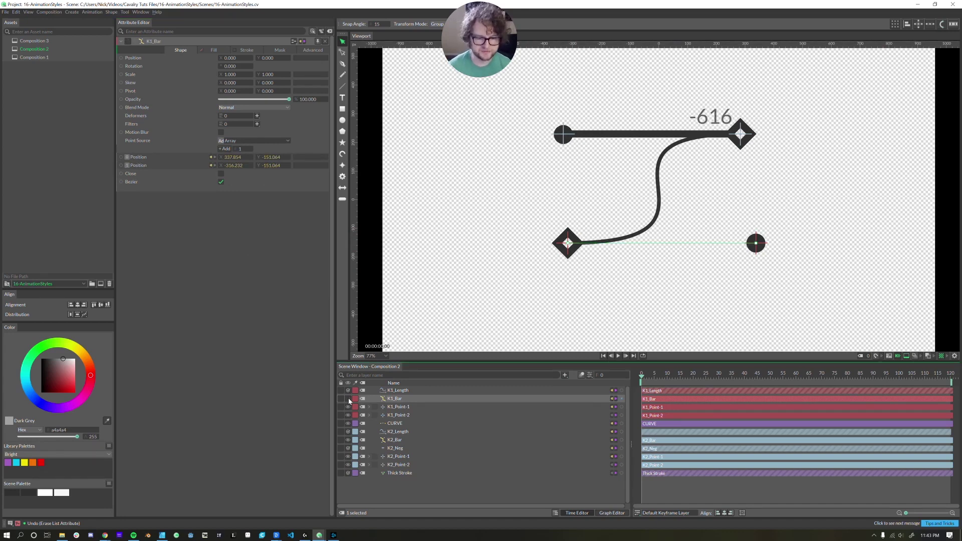
click(347, 398)
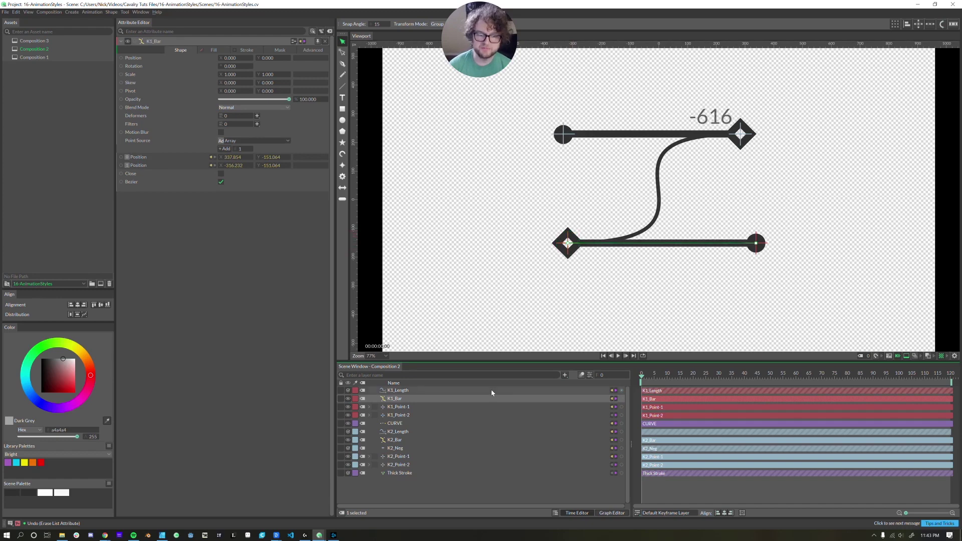
click(284, 51)
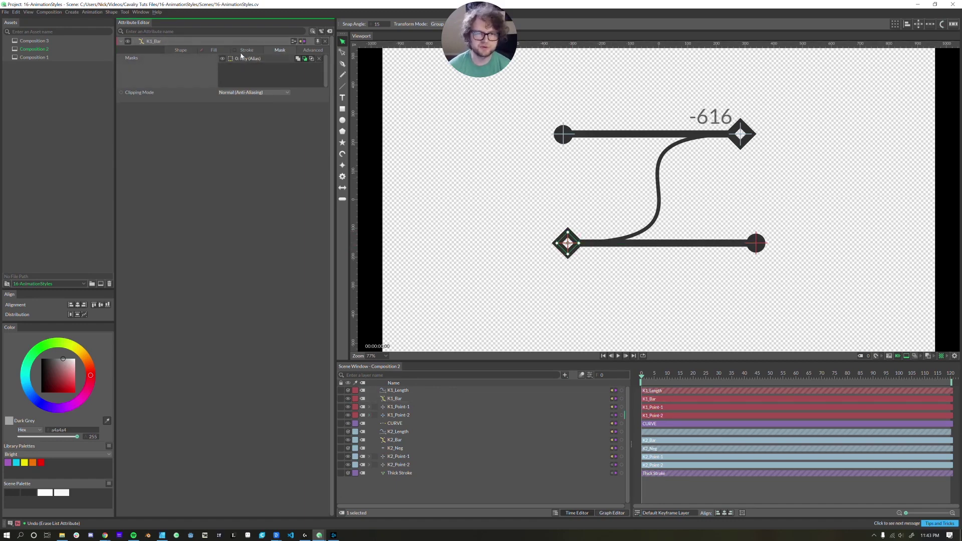
click(298, 59)
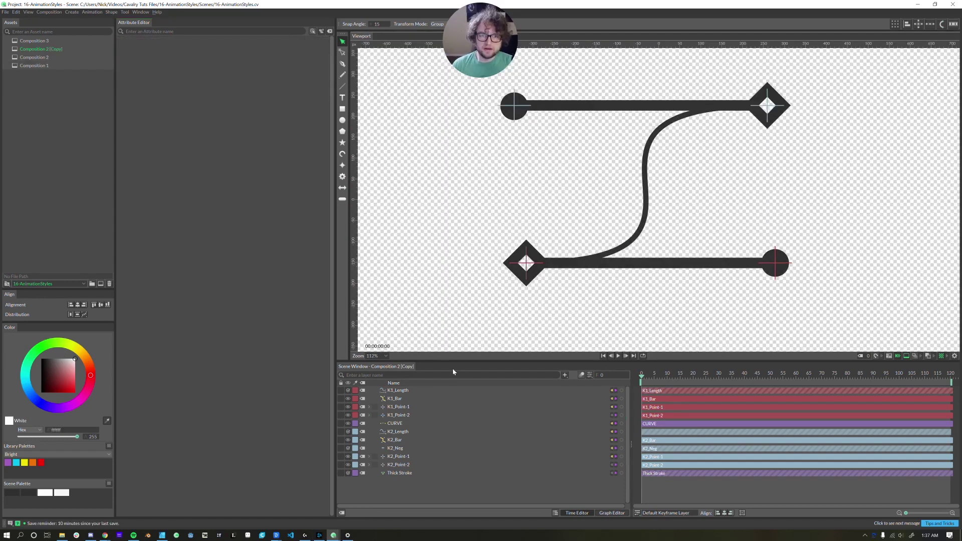
Search the add-node list for 'length', then close it and select CURVE.
click(449, 376)
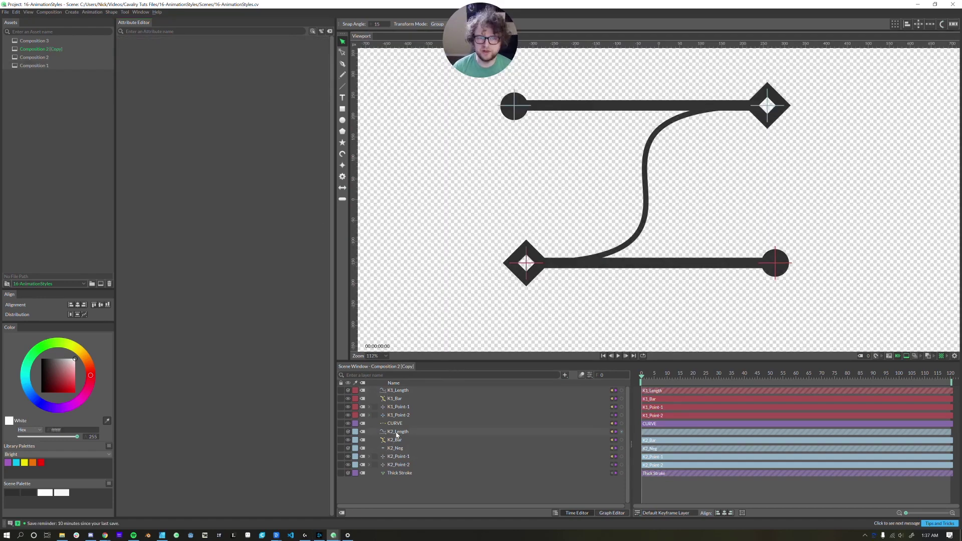
key(Tab)
text(length)
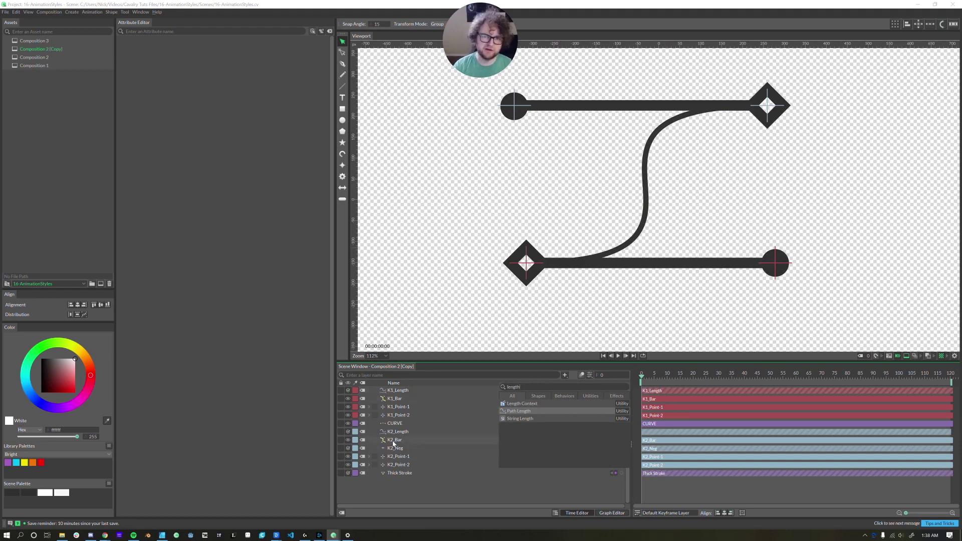
click(396, 424)
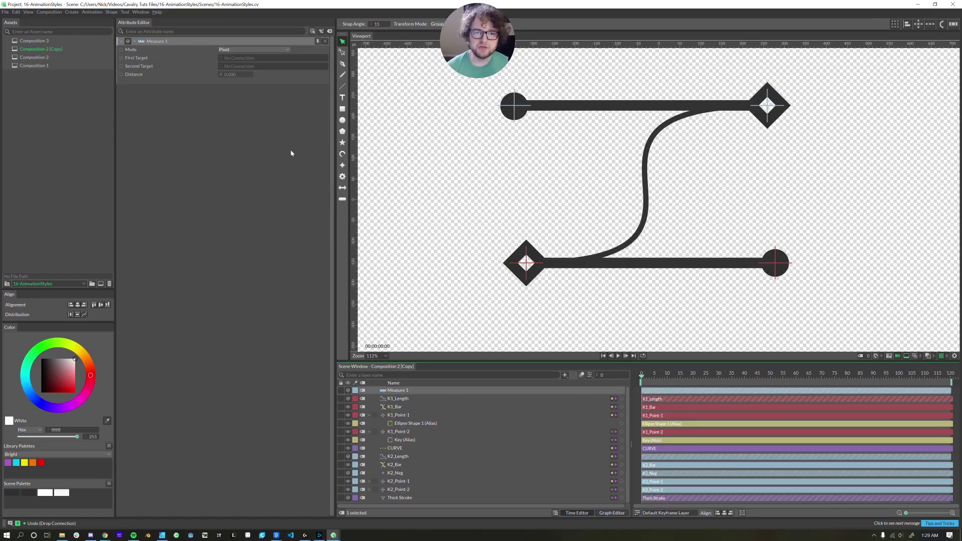
Keep Measure 1 in Pivot mode with K2_Point-1 and K2_Point-2 as its targets.
click(226, 50)
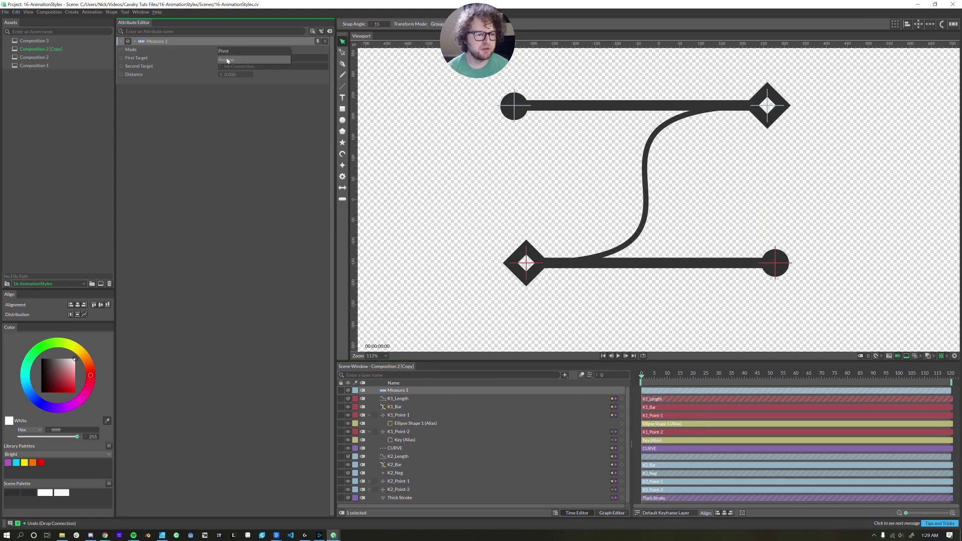
click(199, 51)
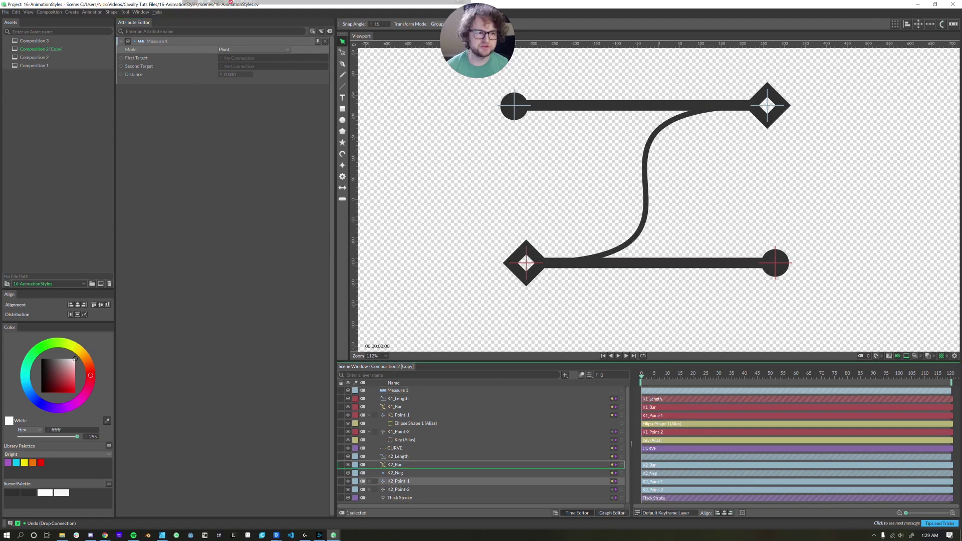
click(397, 481)
drag(389, 490, 249, 67)
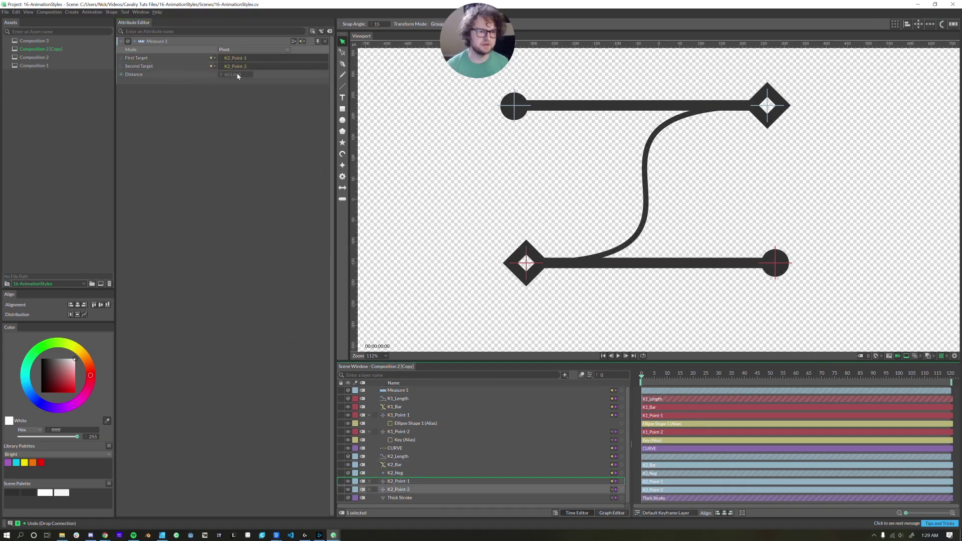
drag(141, 41, 249, 219)
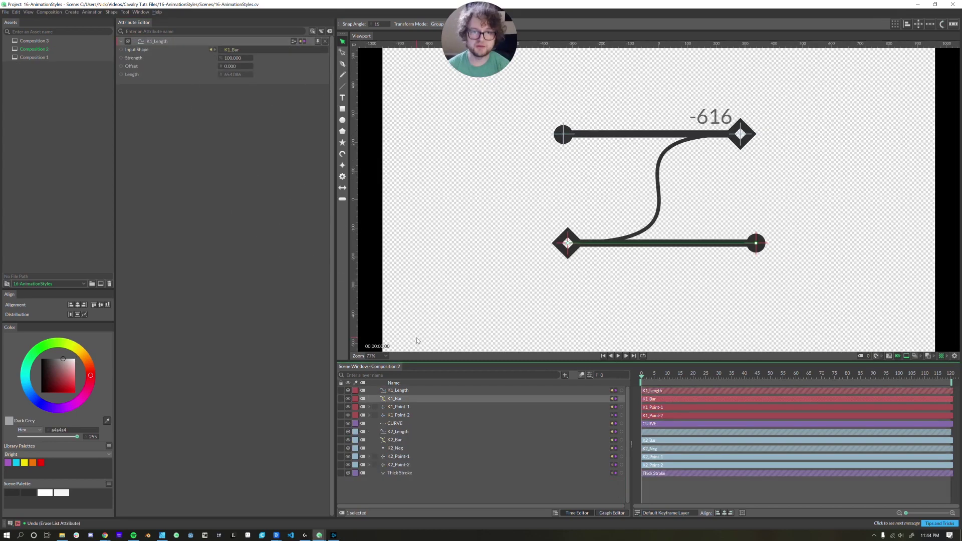
On CURVE's Shape tab, link End Offset to K1_Length, then select K2_Neg.
click(391, 424)
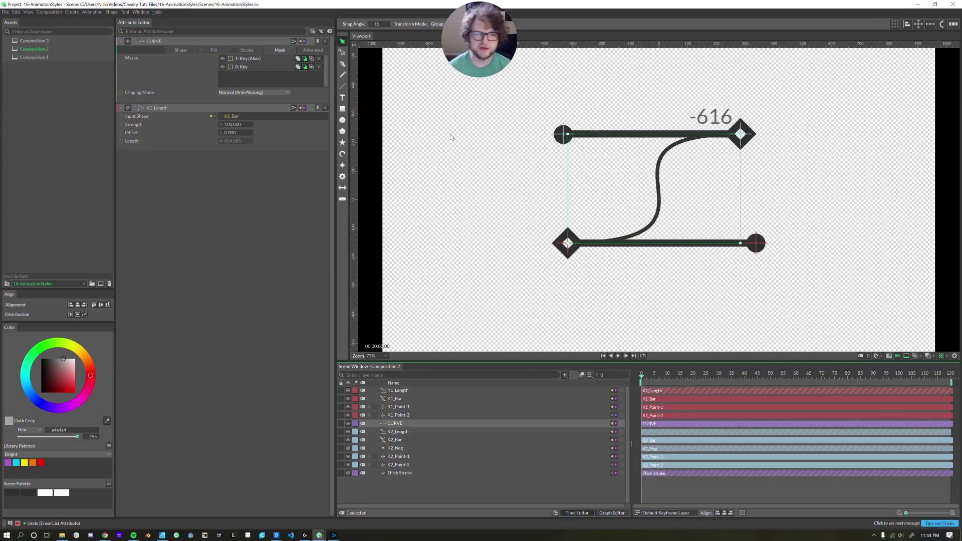
click(180, 51)
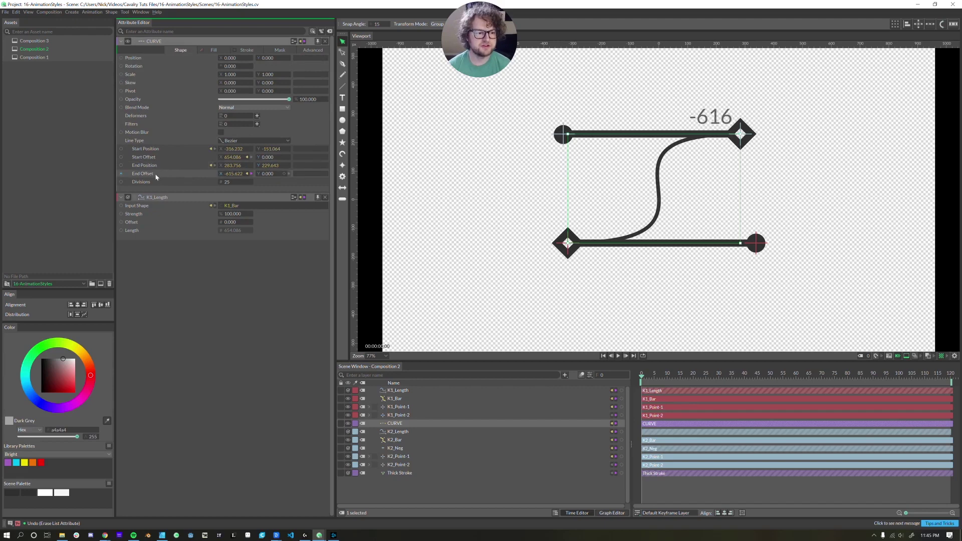
drag(170, 176, 143, 196)
click(274, 157)
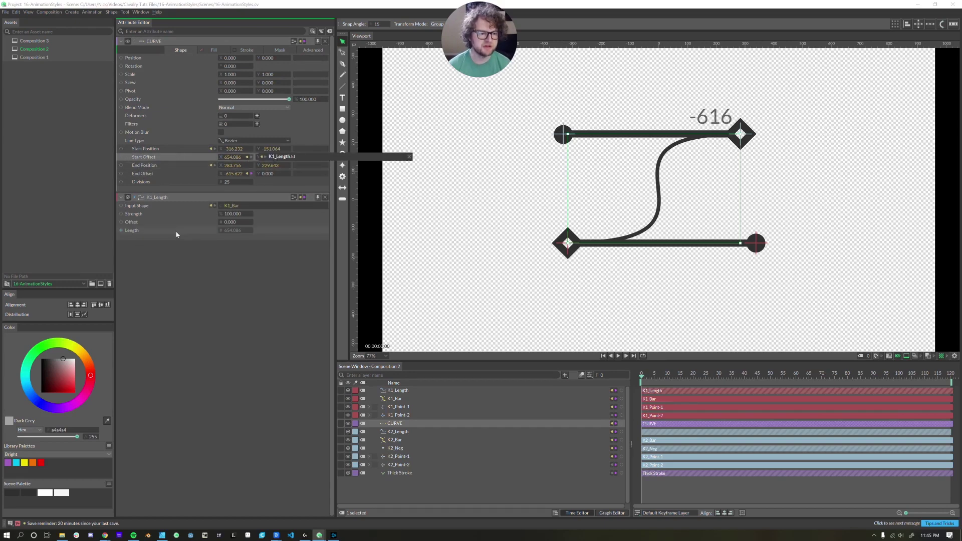
mouse_move(148, 175)
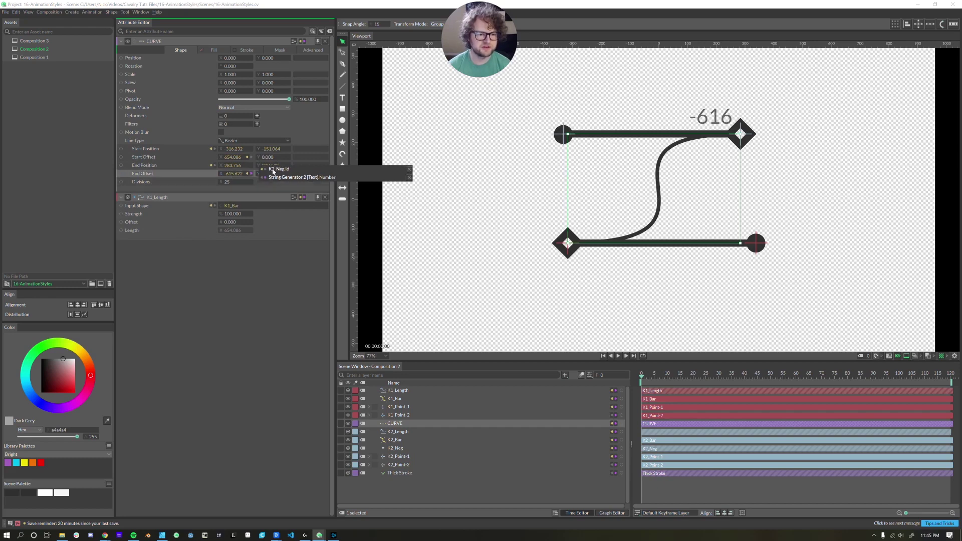
click(397, 450)
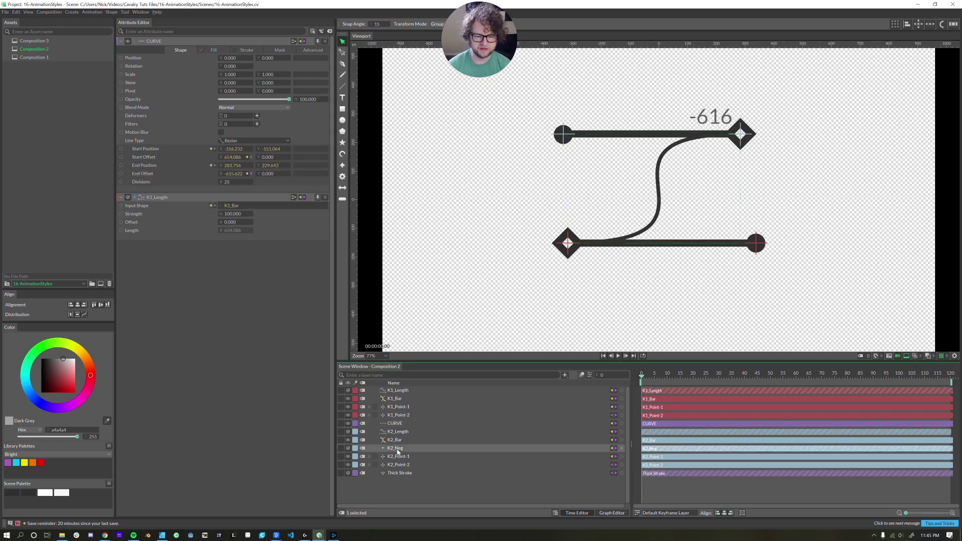
Connect K2_Length's output to K2_Neg's First value, replacing the existing connection.
click(385, 450)
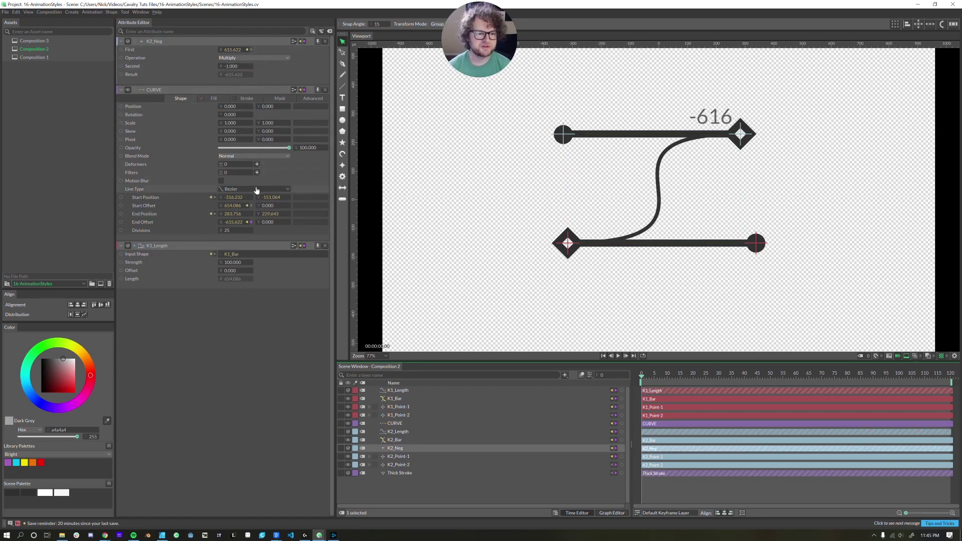
click(384, 433)
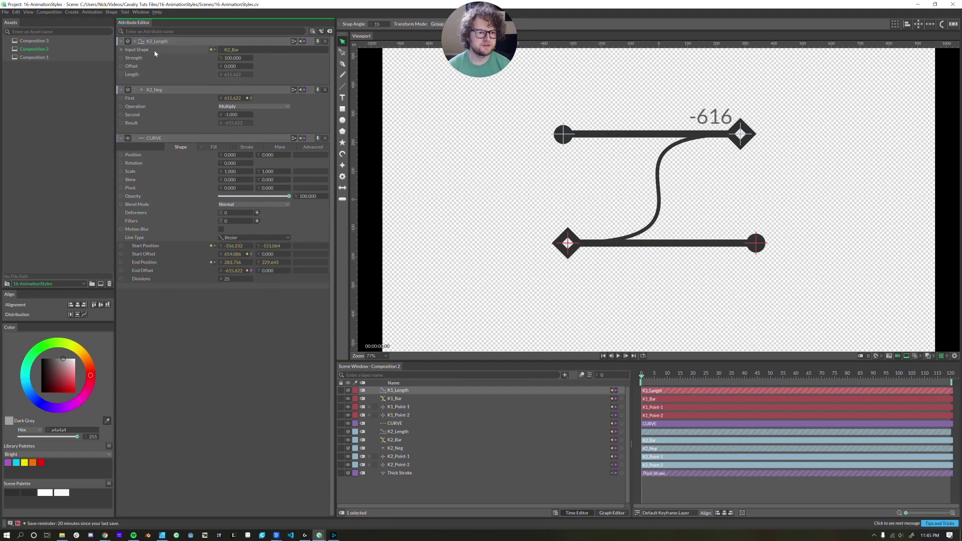
drag(134, 41, 197, 100)
click(203, 103)
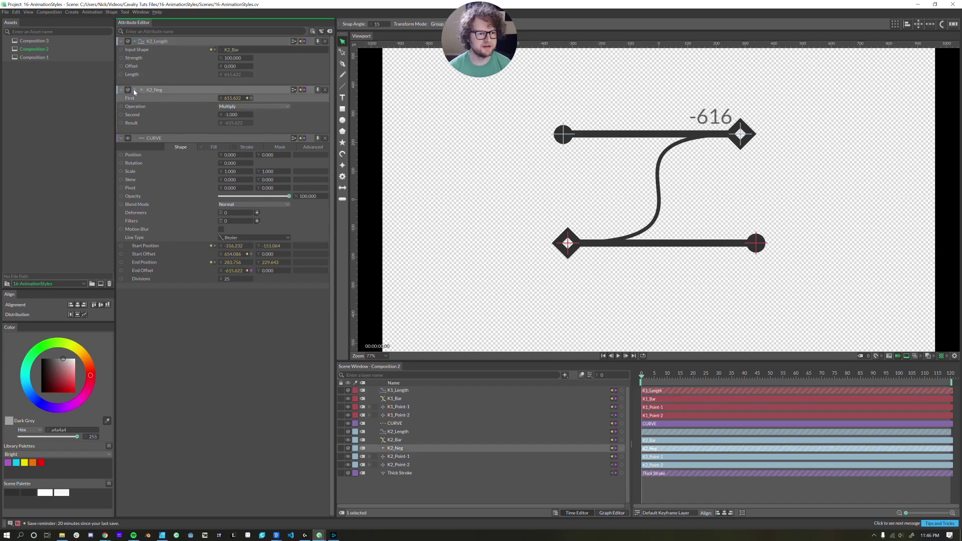
Drive CURVE's End Offset with K2_Neg's negated result (-615.622), then test by moving the lower-right endpoint.
drag(135, 89, 231, 274)
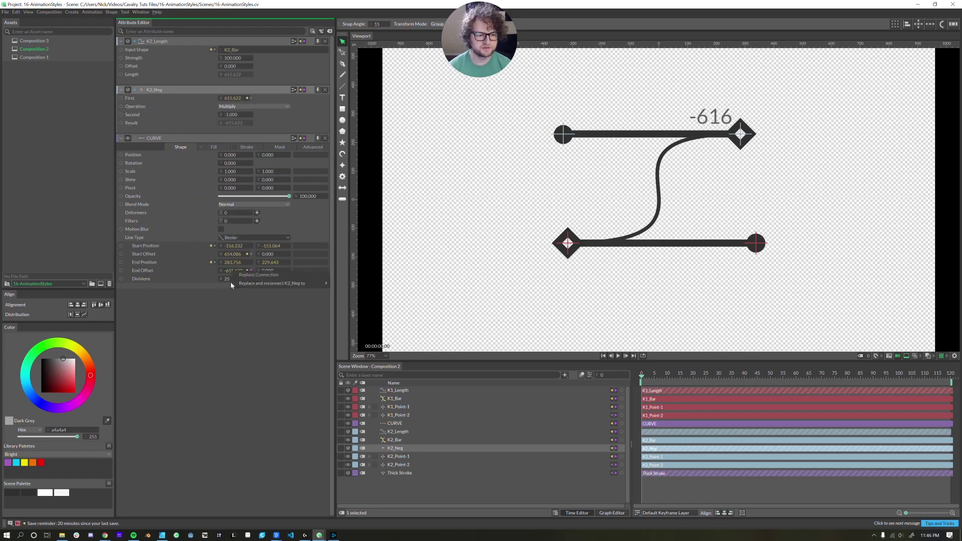
click(258, 275)
mouse_move(756, 244)
mouse_down()
mouse_move(677, 244)
mouse_move(700, 232)
mouse_move(759, 231)
mouse_up()
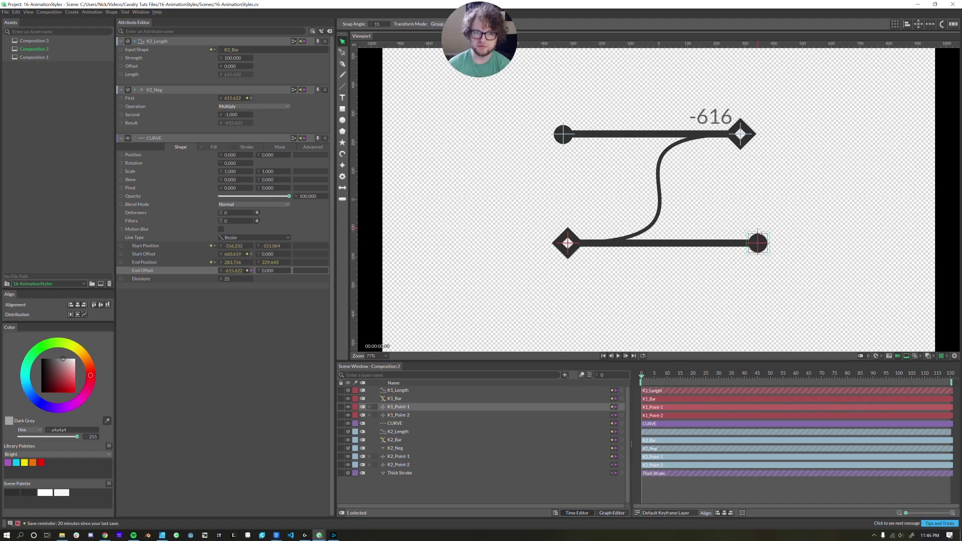
Nudge the lower-right endpoint left so End Offset reads -603.863, then select K2_Point-2.
drag(758, 232, 755, 231)
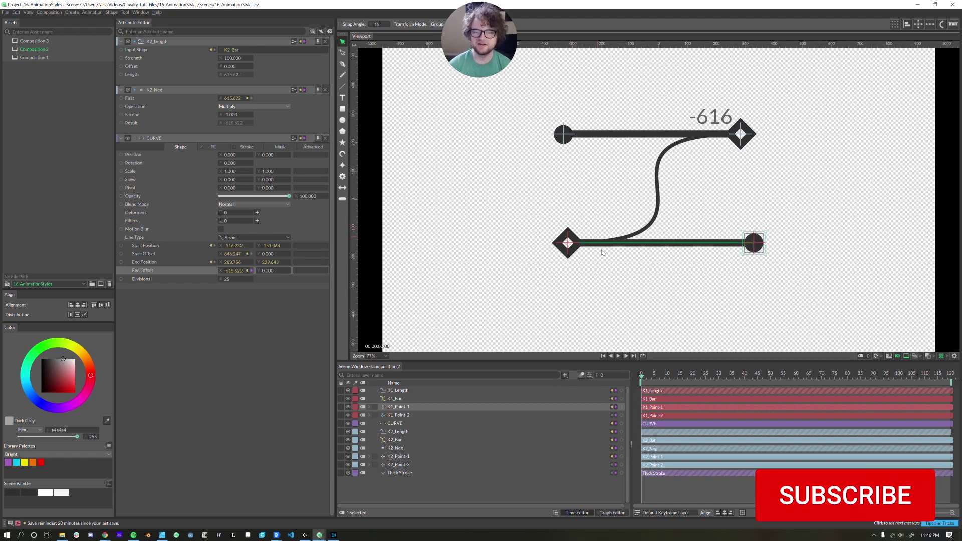
click(616, 243)
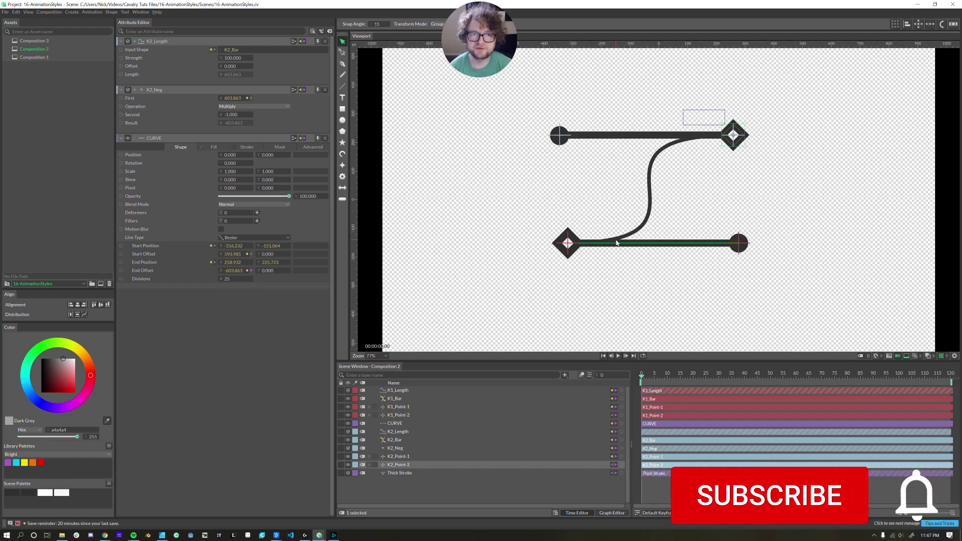